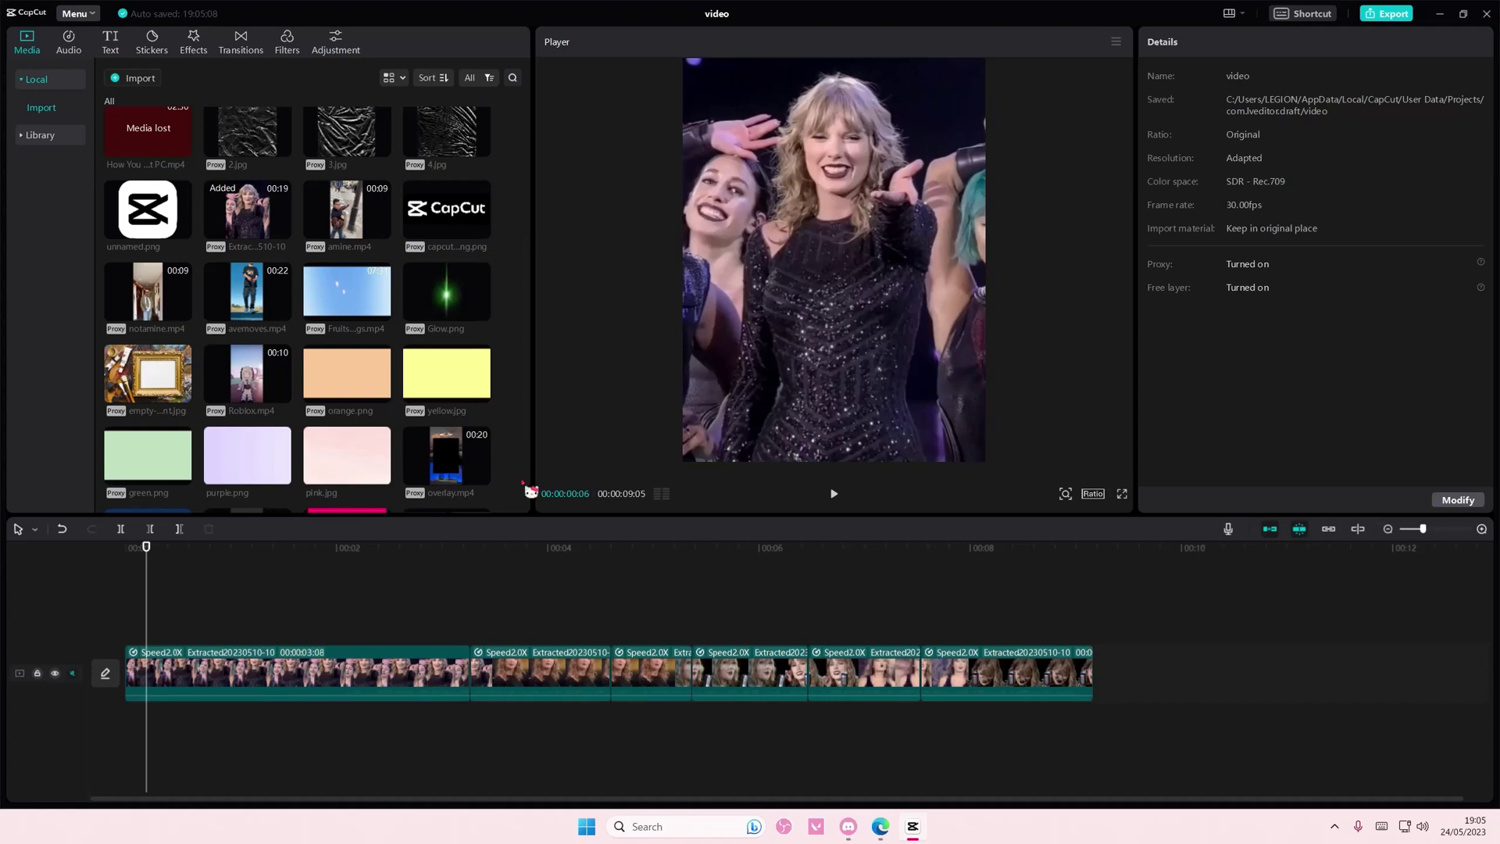
- Place the playhead at the first clip boundary, about 3 seconds in
click(480, 552)
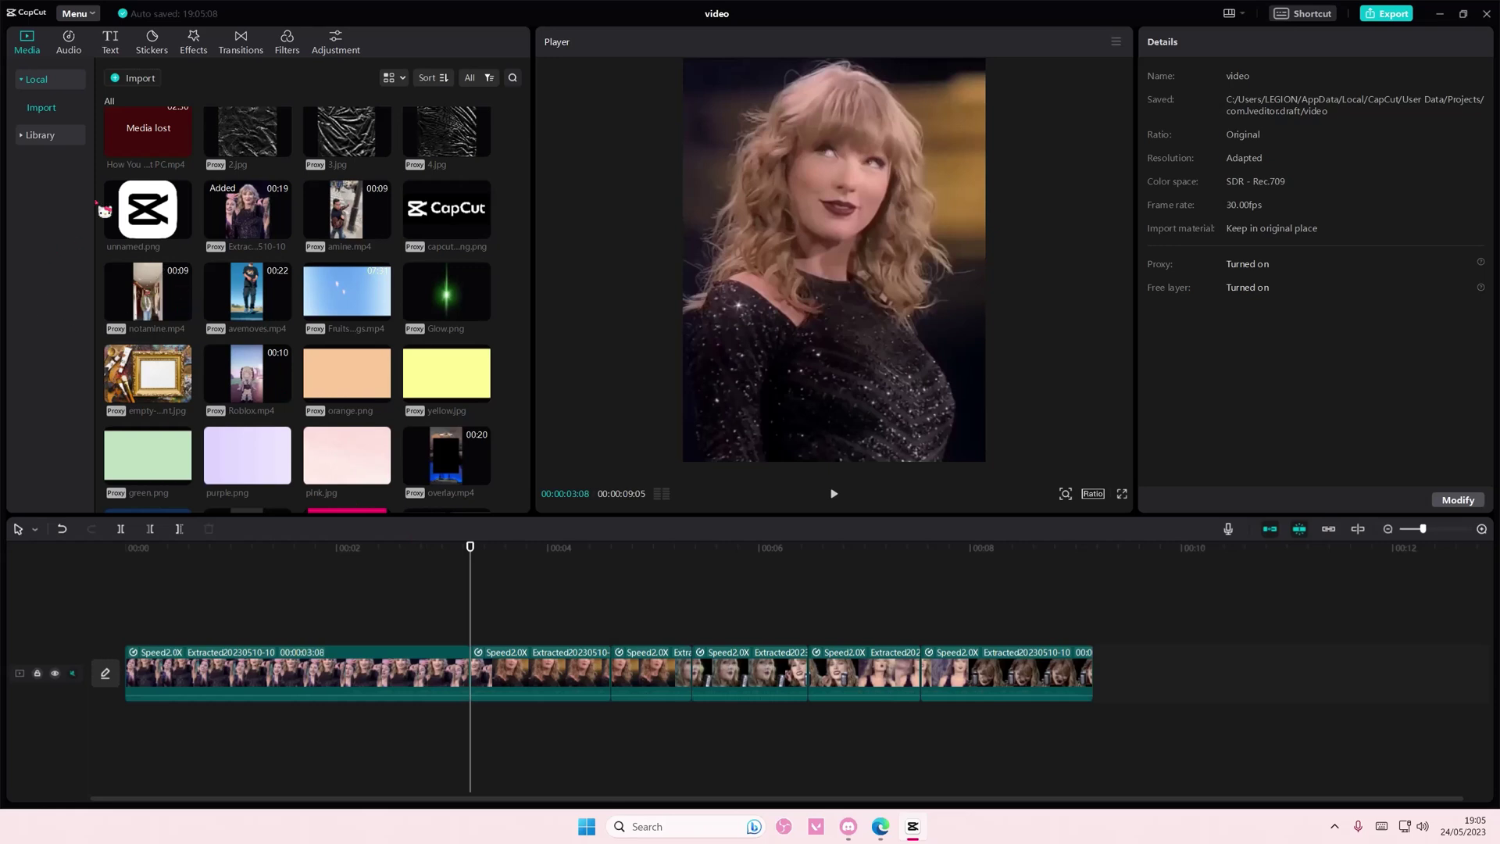
- Add the Opening & closing Vertical Blur effect at the first cut, trimmed to a brief sliver
click(193, 49)
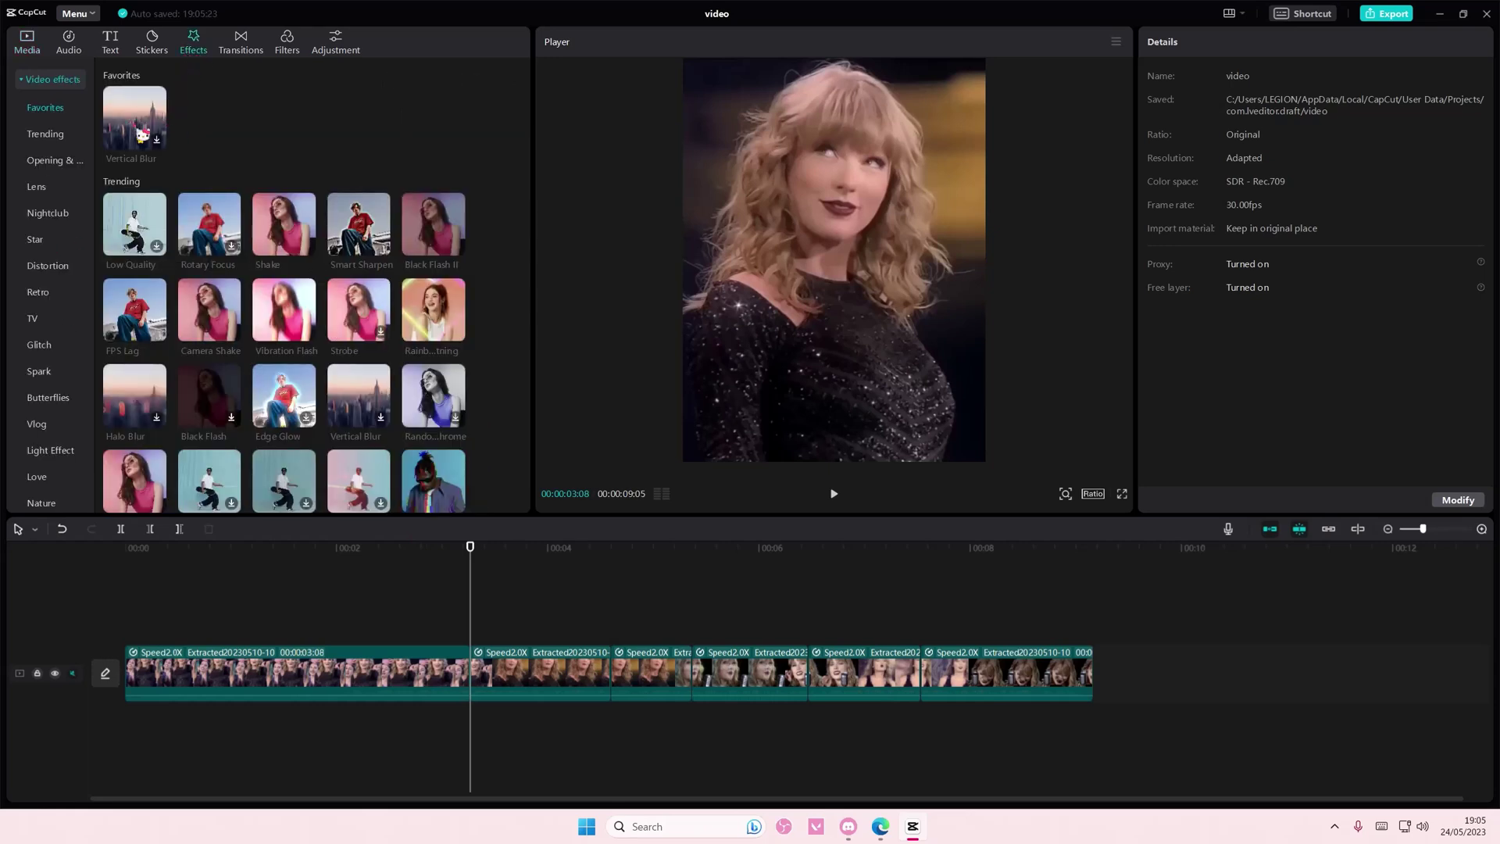
click(53, 159)
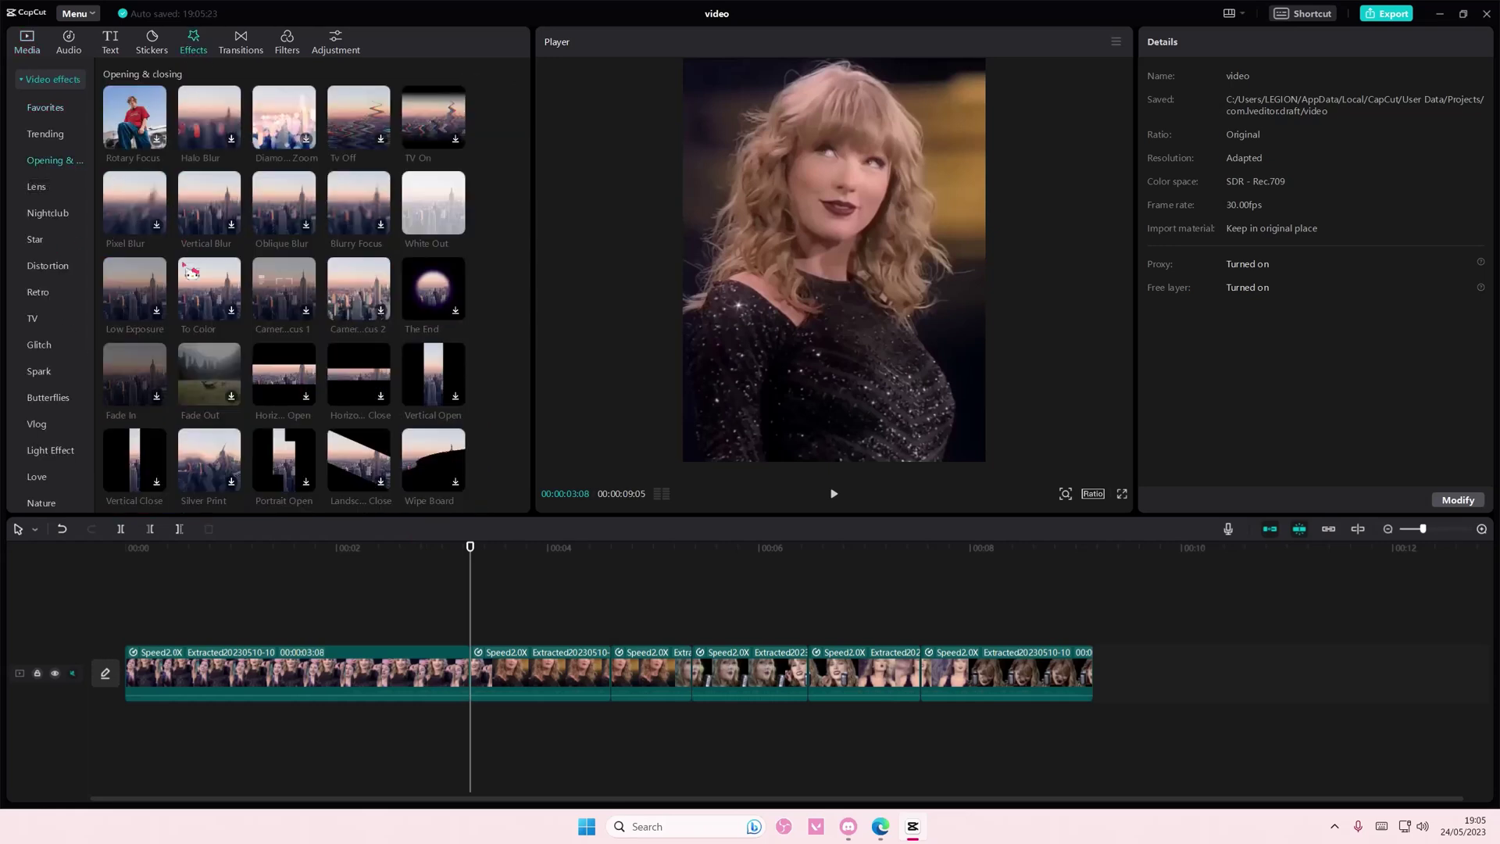
click(233, 222)
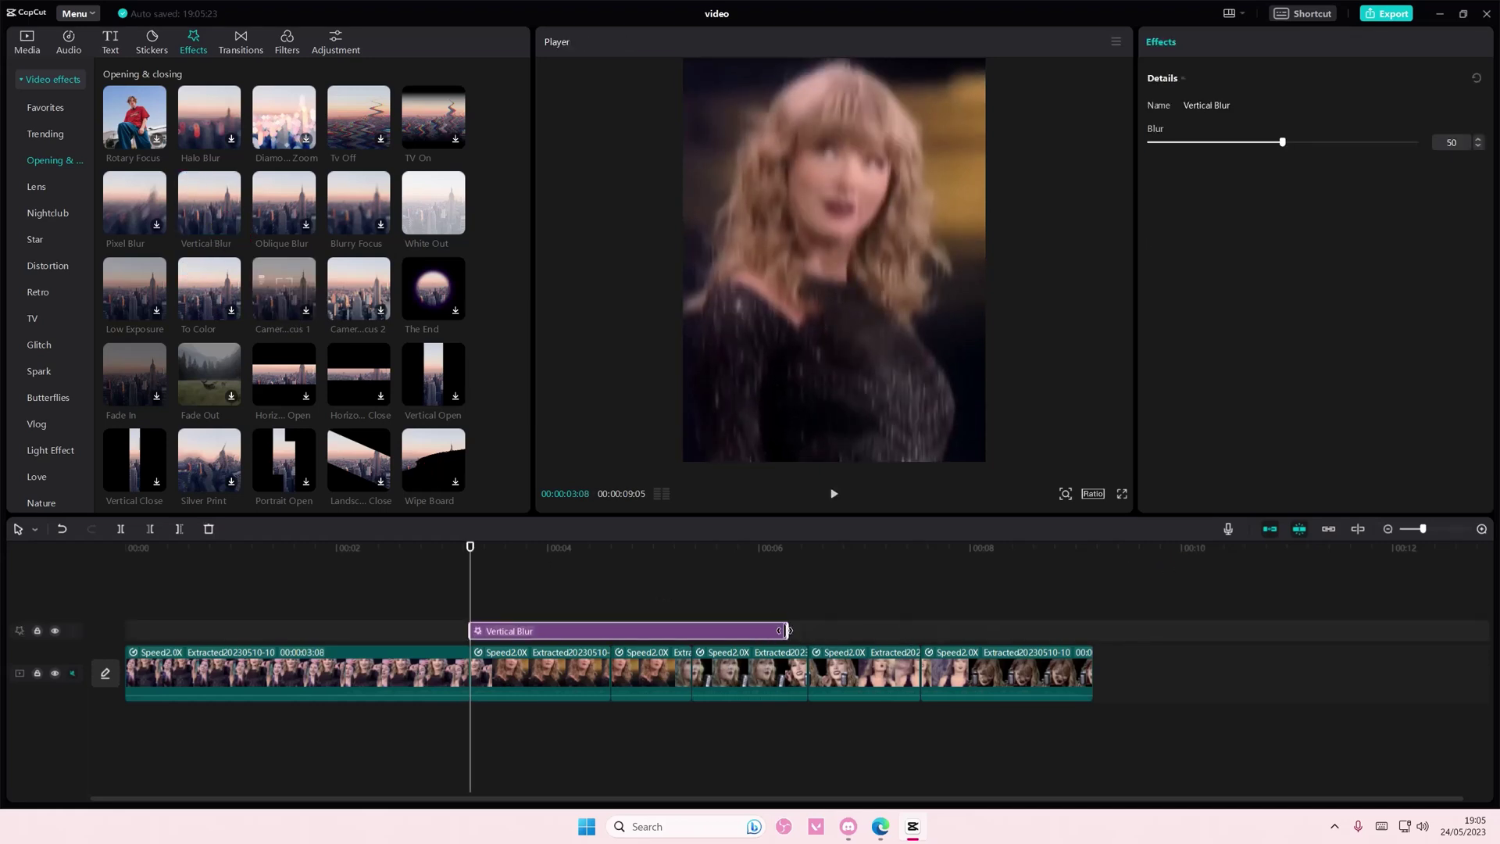
drag(788, 631, 474, 632)
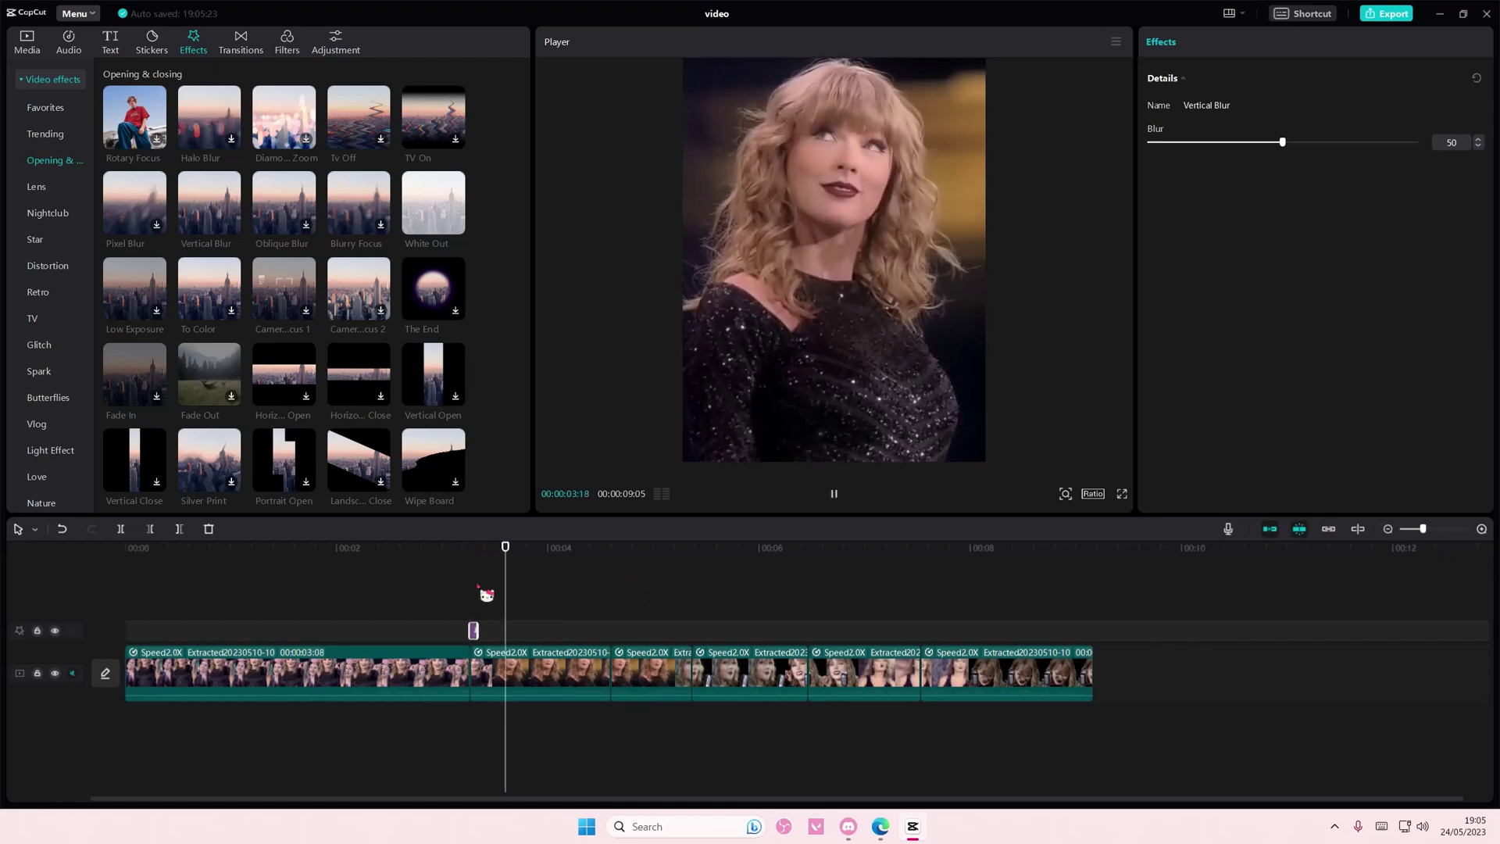
click(512, 586)
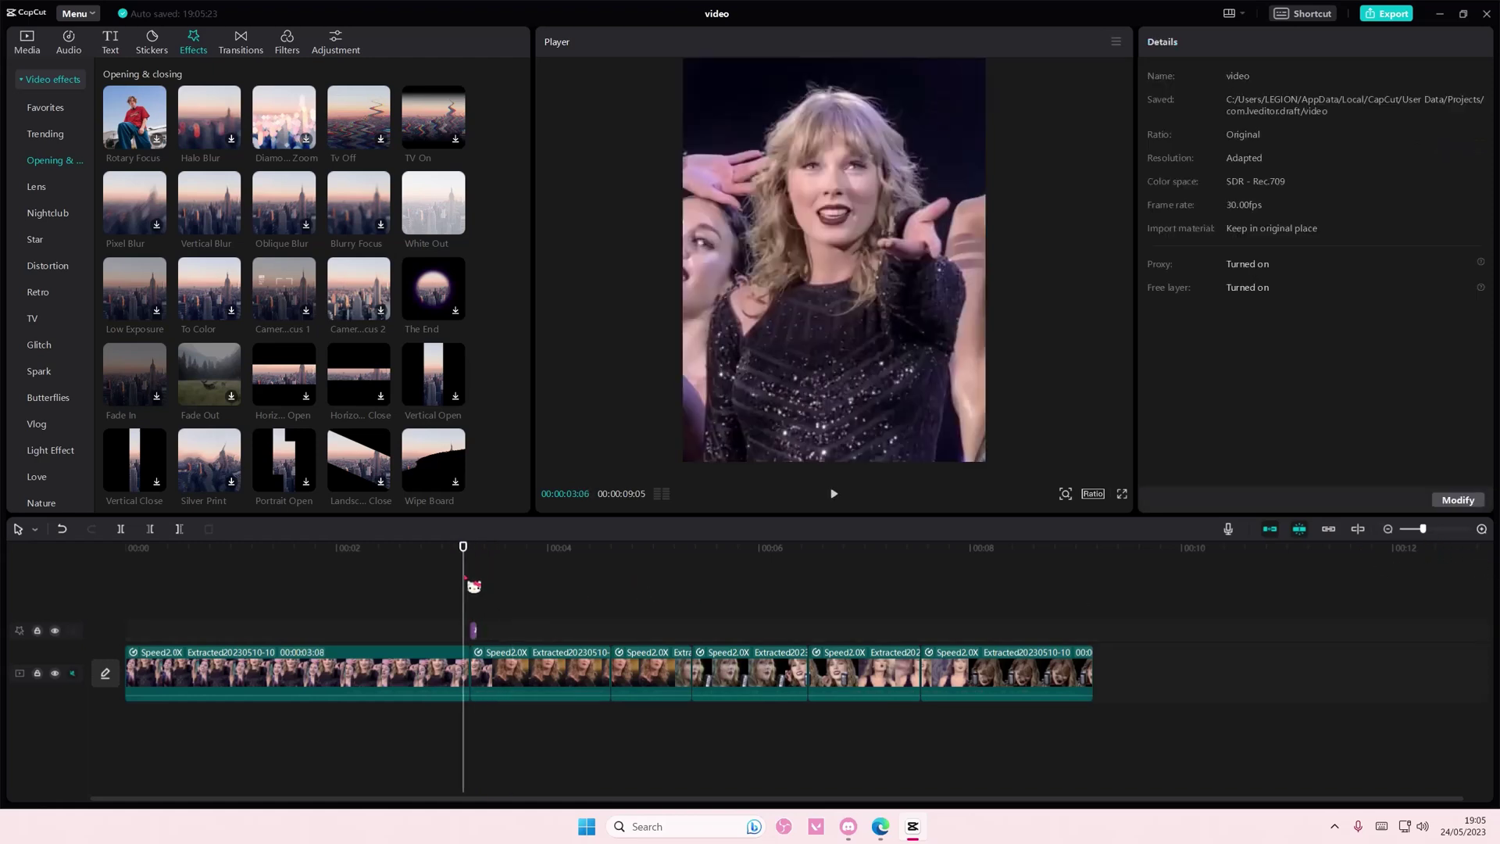
- Stack a second copy of the short Vertical Blur at the 3:08 cut
click(478, 638)
drag(1423, 529, 1441, 528)
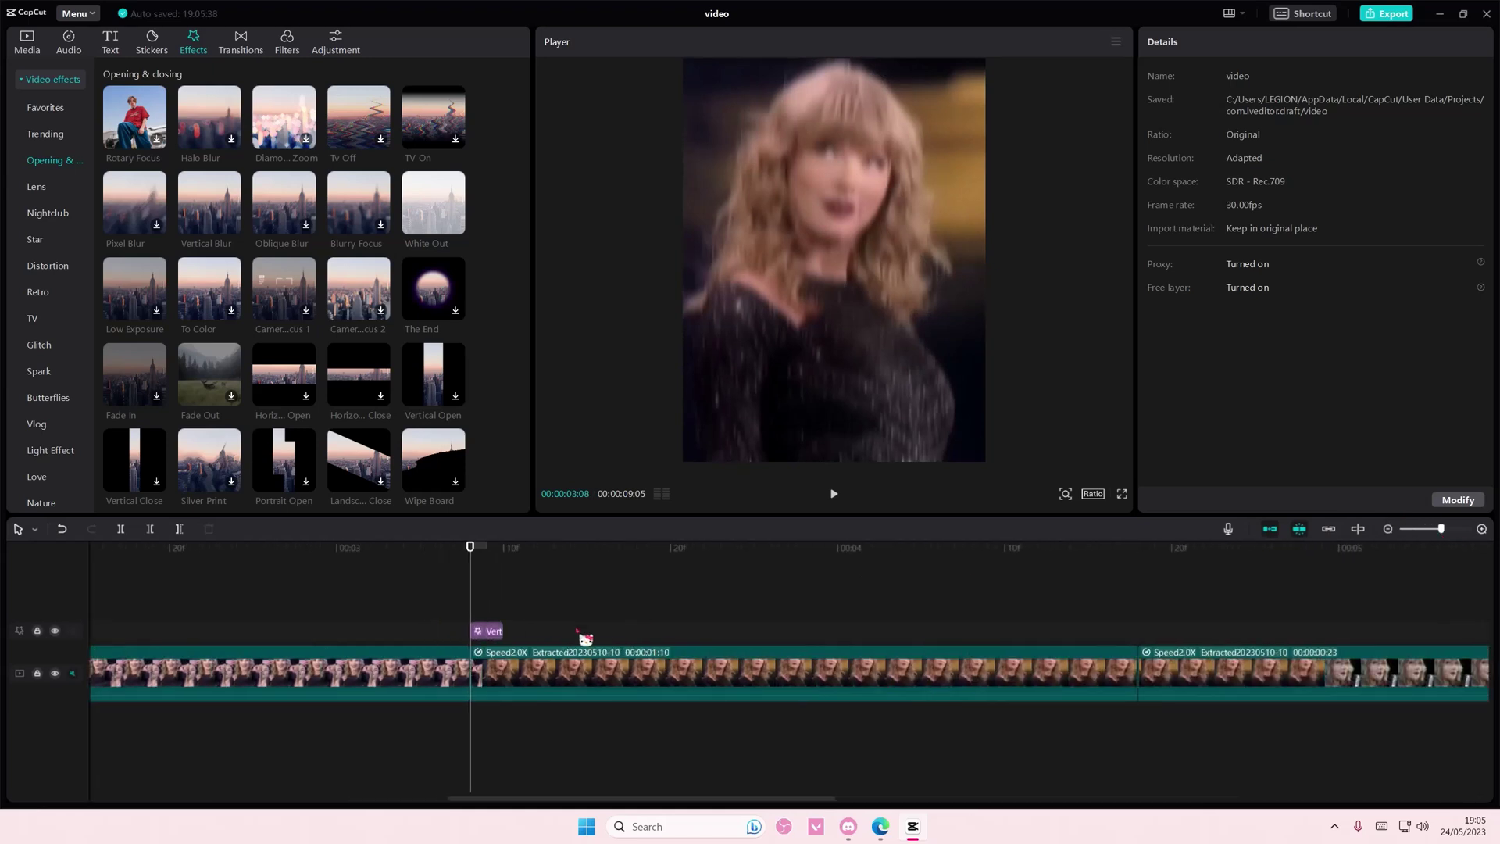
click(487, 633)
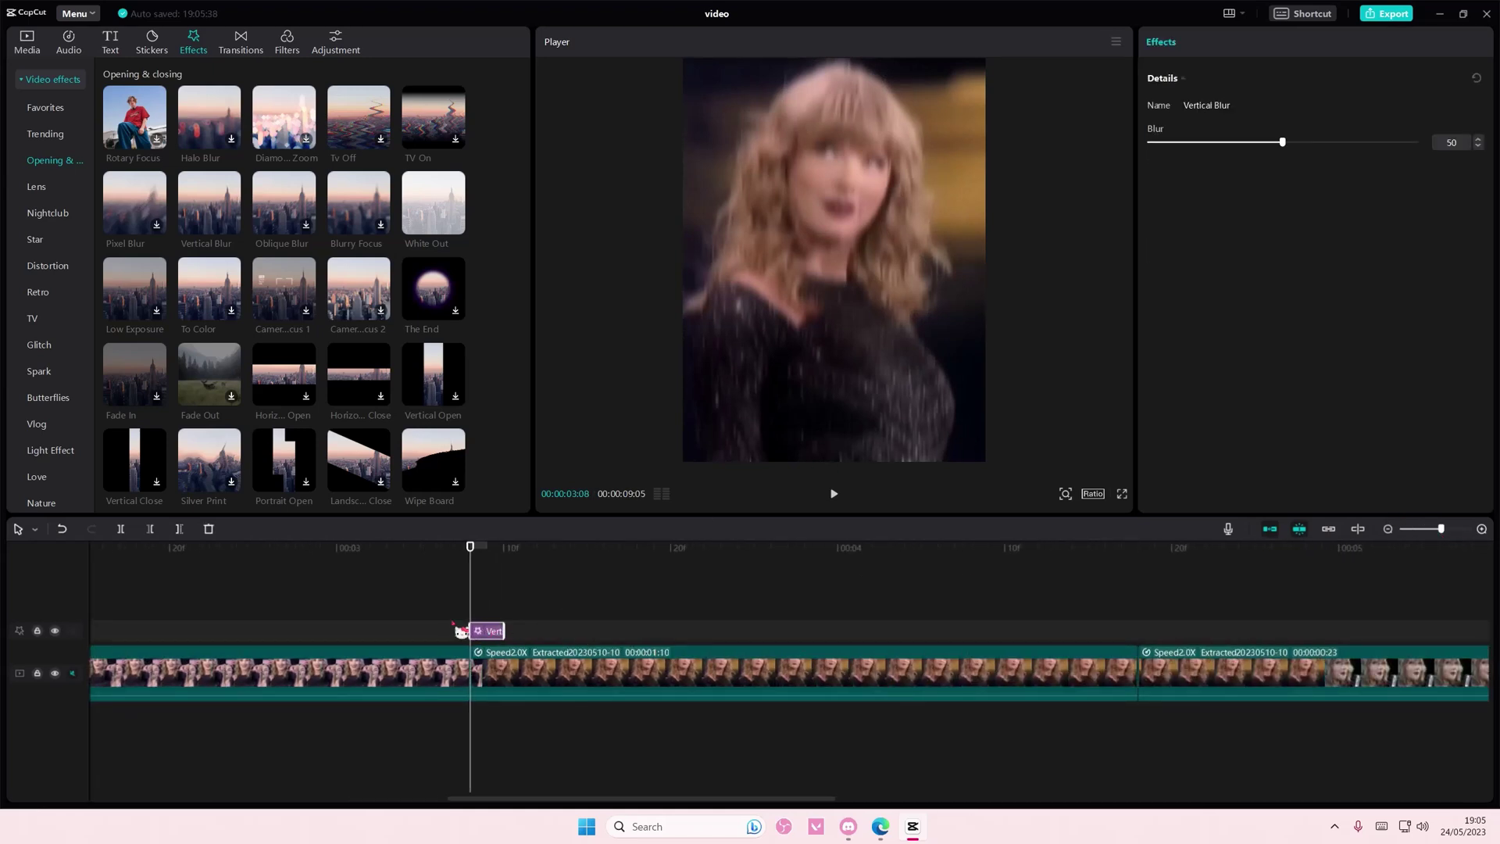
key(ctrl+v)
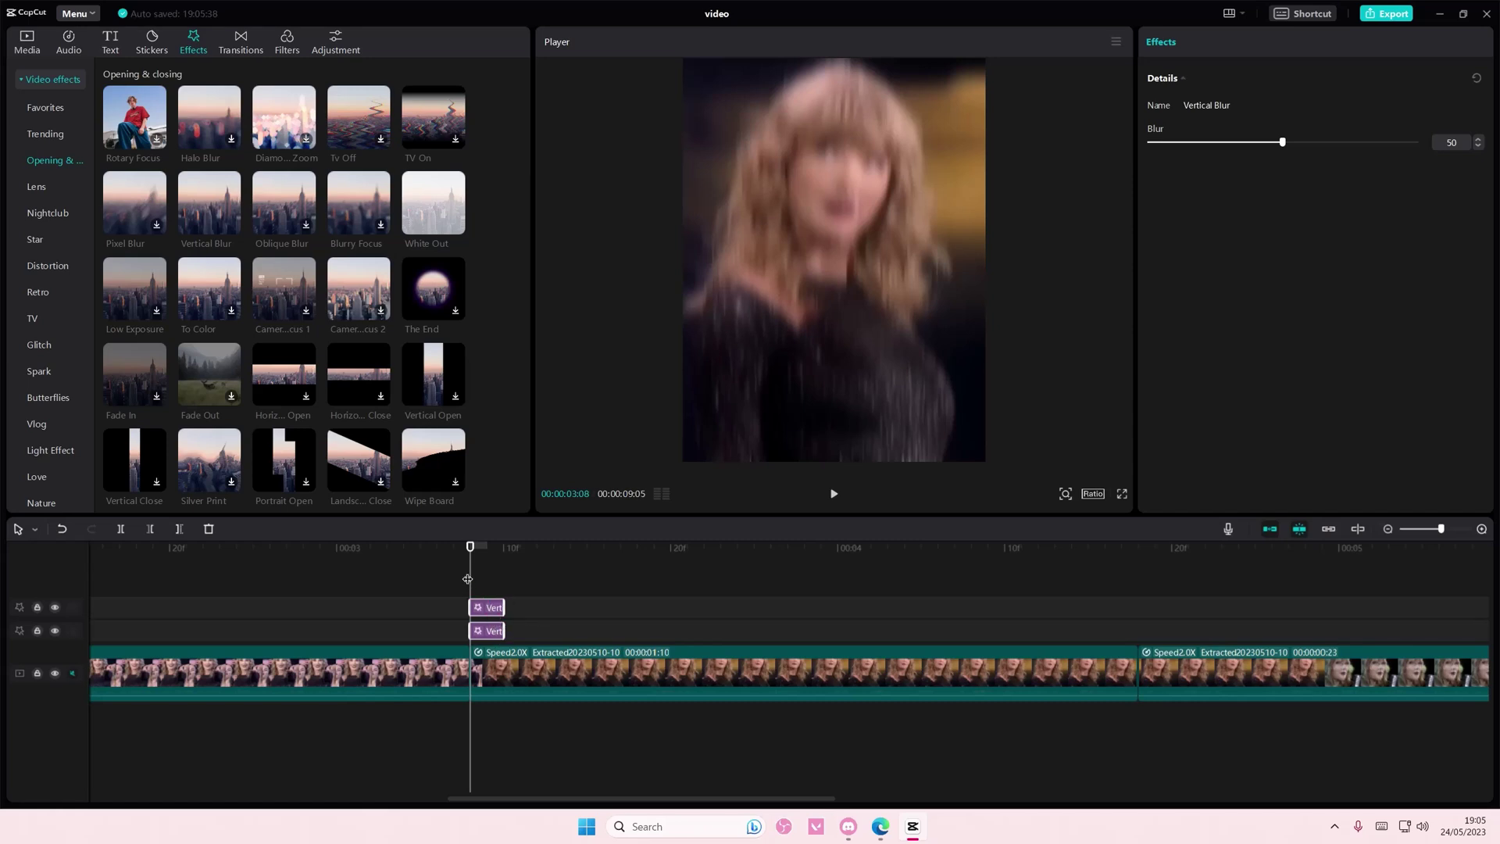
- Paste the Vertical Blur pair at each remaining cut, starting around 4:18
mouse_move(469, 550)
mouse_down()
mouse_move(1137, 621)
mouse_move(1288, 587)
mouse_up()
key(ctrl+v)
key(ctrl+v)
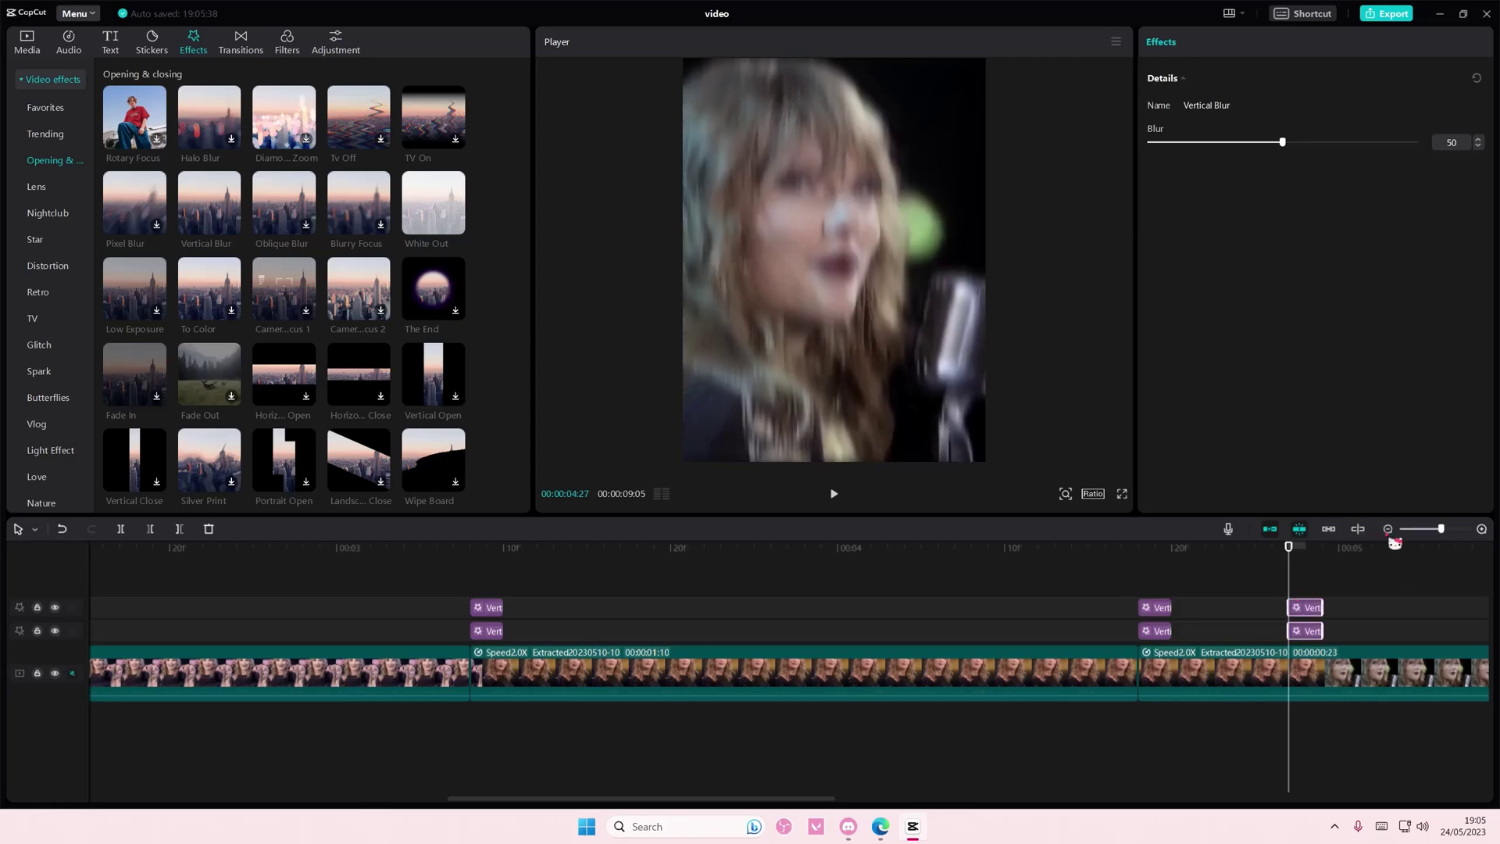
click(1389, 531)
click(1390, 531)
click(797, 574)
key(ctrl+v)
drag(797, 575, 1060, 599)
key(ctrl+v)
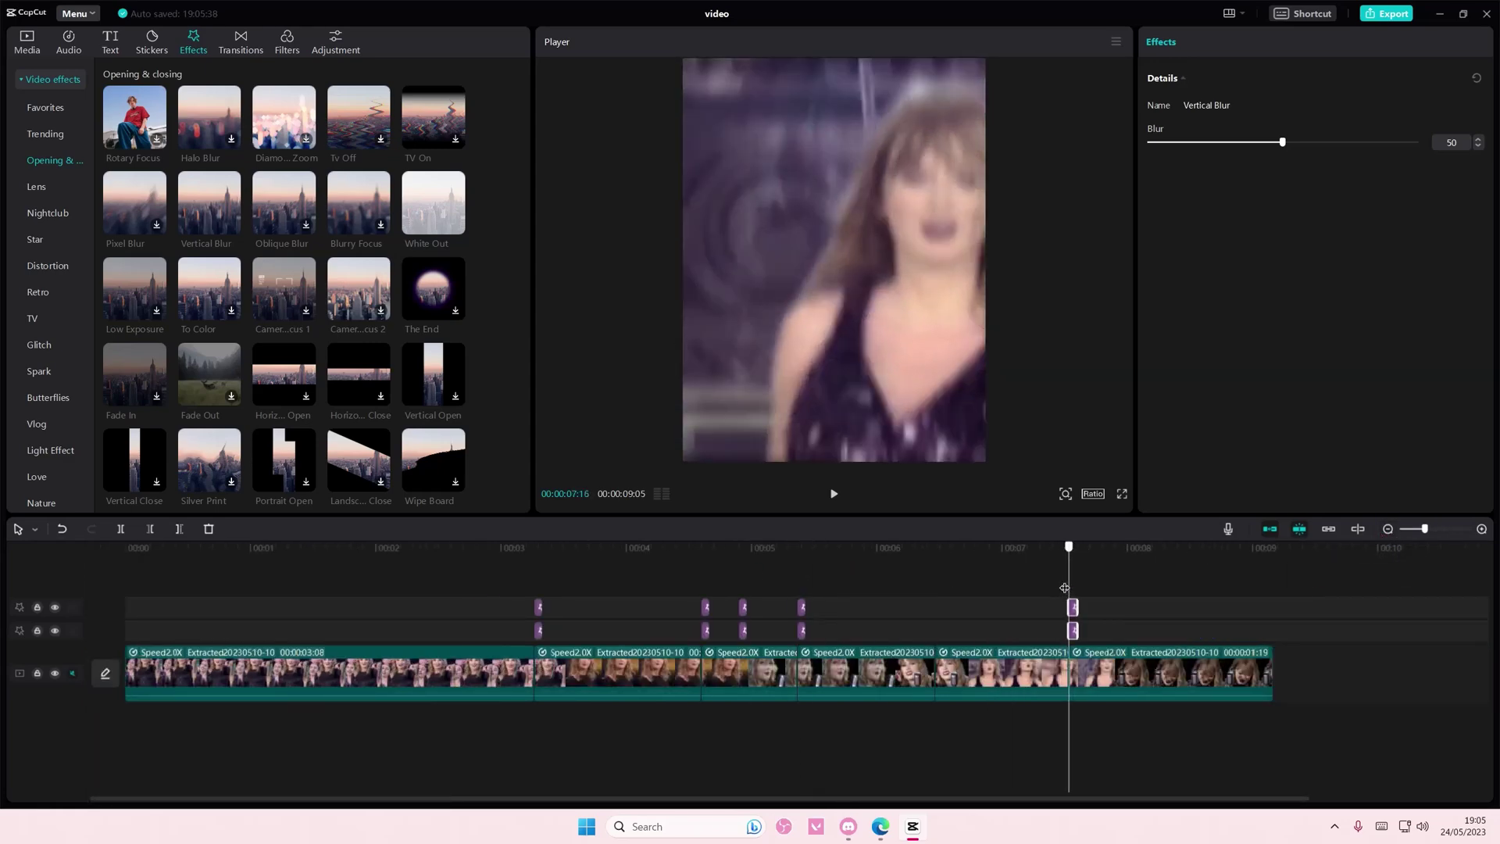
click(534, 574)
drag(1424, 528, 1432, 528)
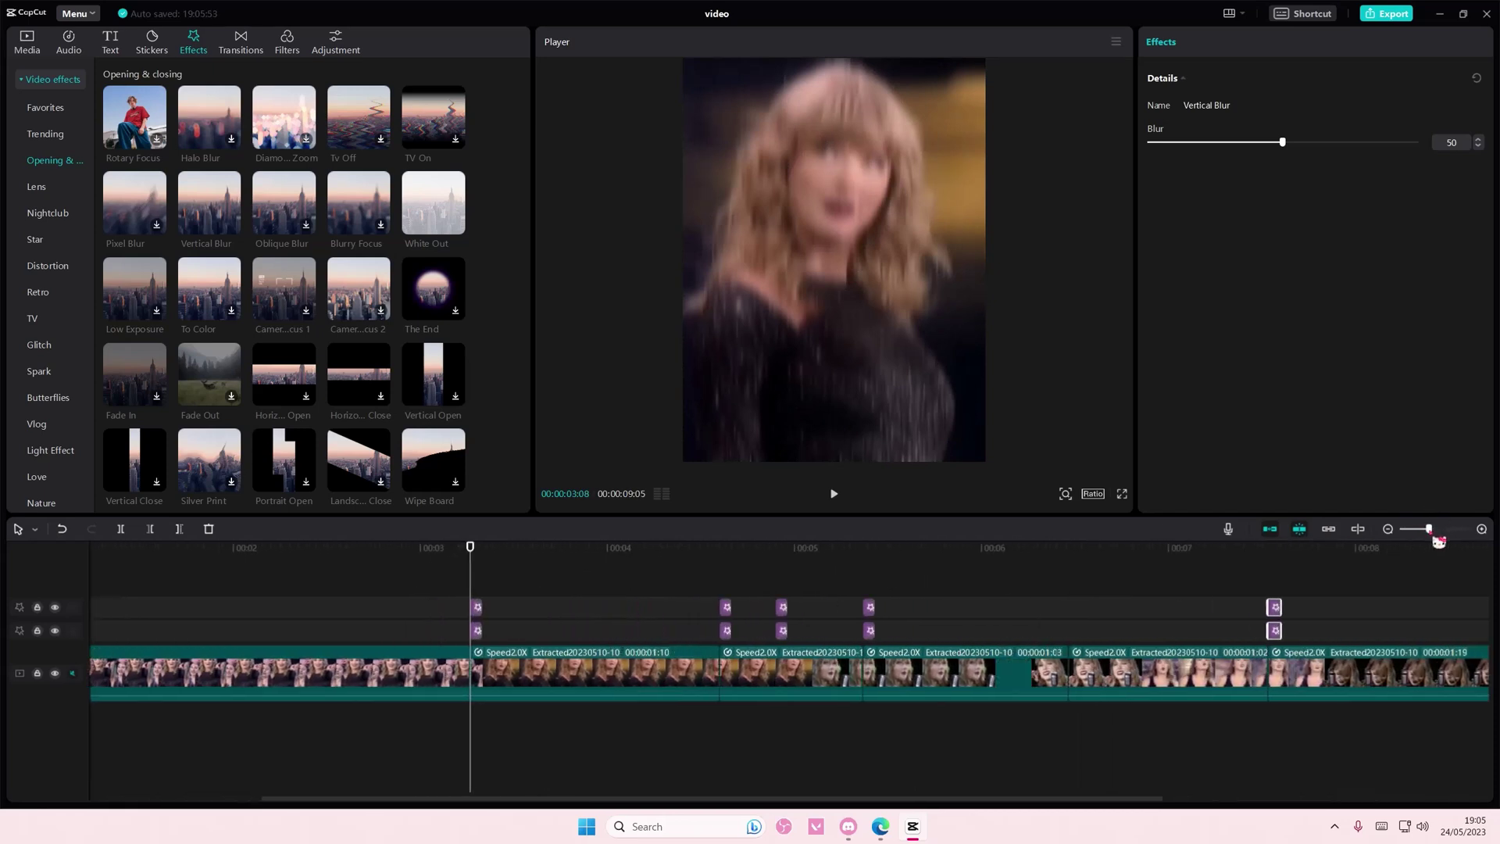
- Add a Nightclub Shake effect at the first cut, trimmed to a brief flash, speed 7
click(48, 213)
mouse_move(102, 237)
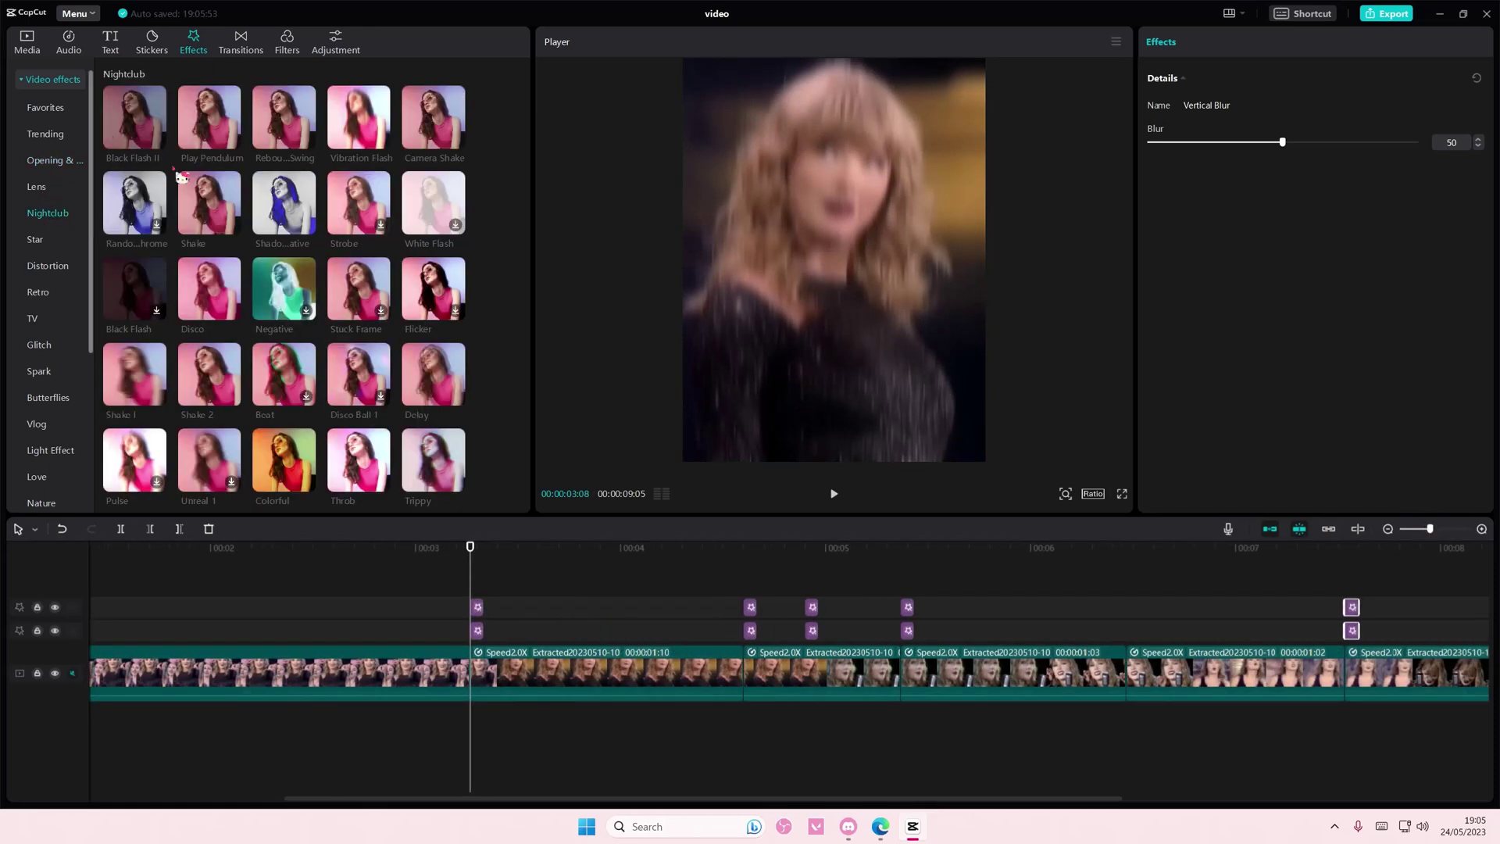
click(232, 226)
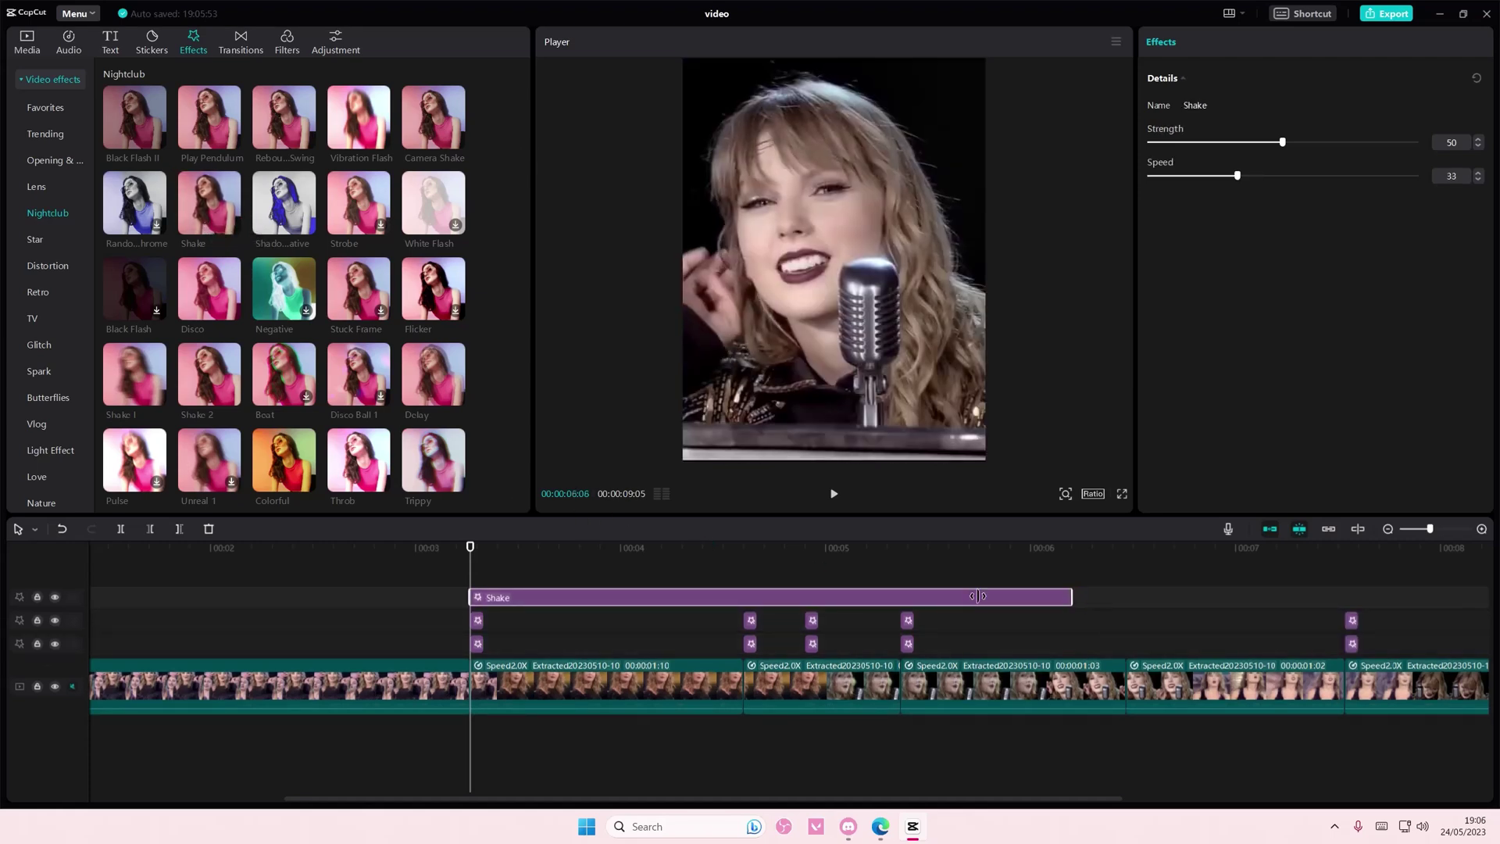
drag(1086, 603, 475, 600)
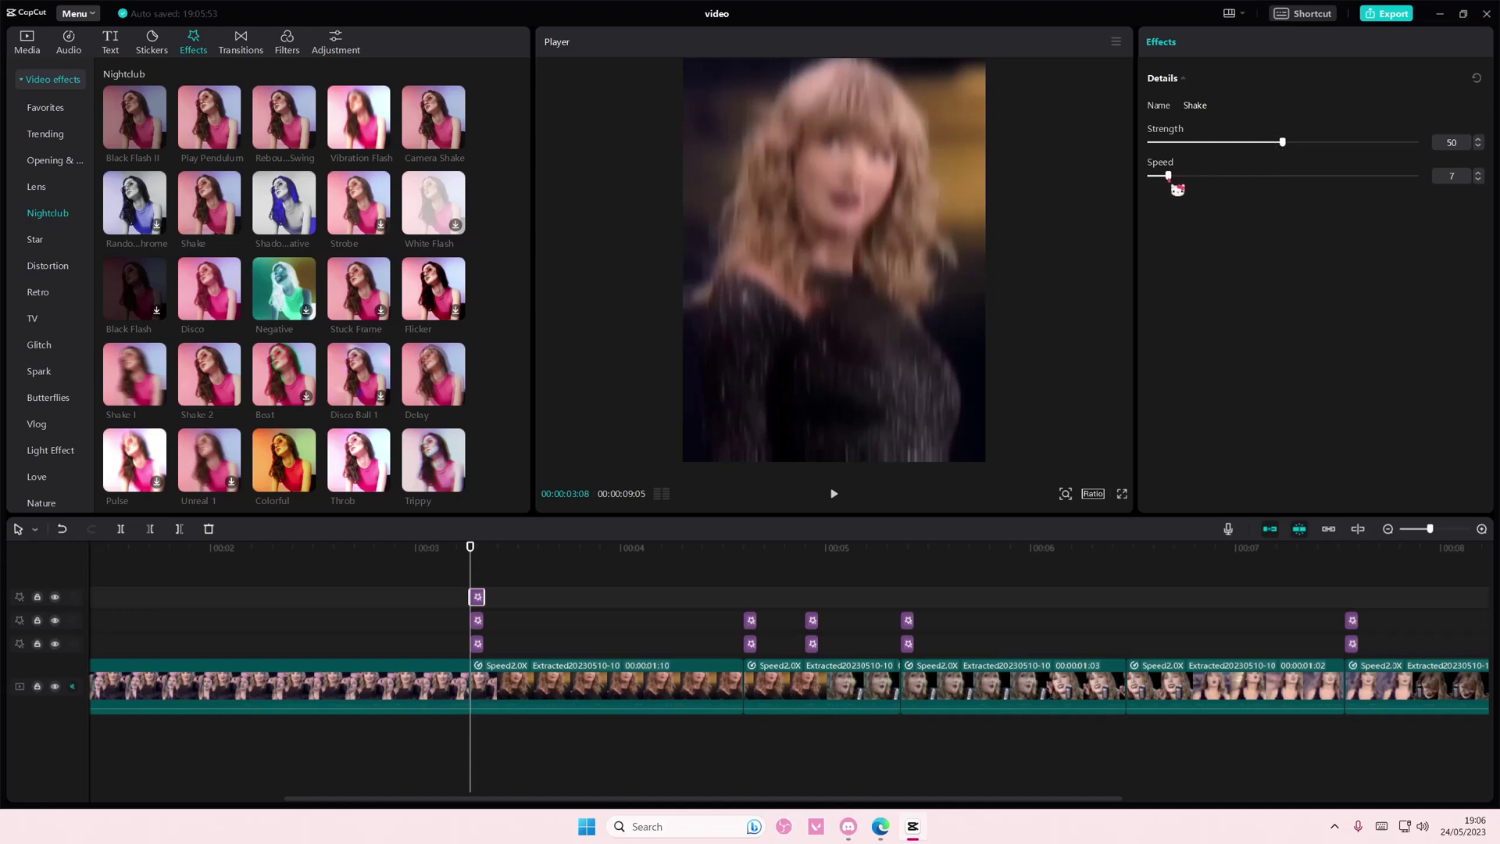
key(space)
key(space)
- Delete the effect flashes at the extra second cut
mouse_move(557, 567)
mouse_down()
mouse_move(803, 580)
mouse_move(855, 609)
mouse_up()
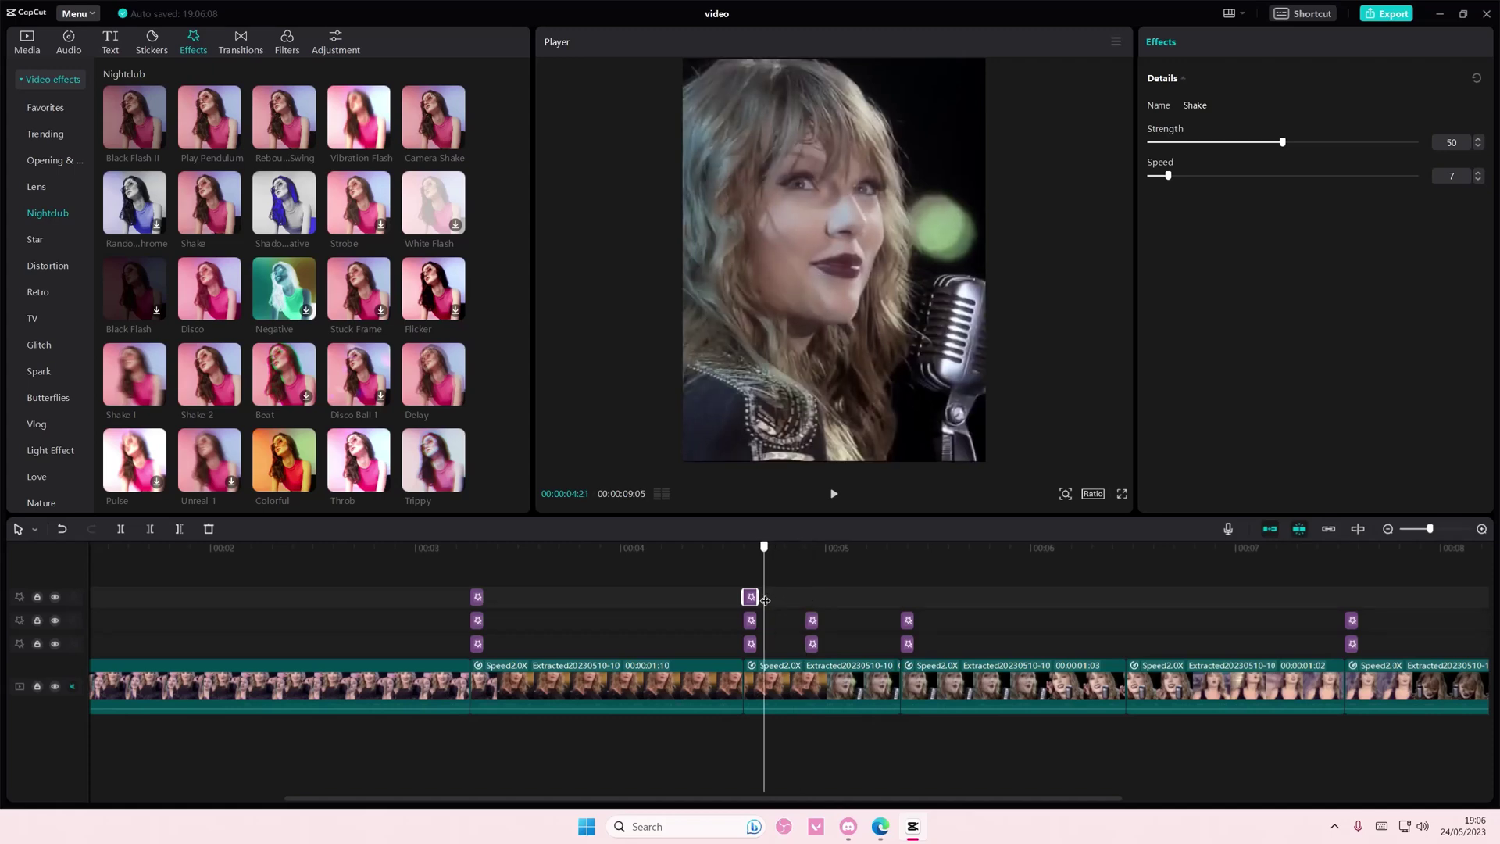
click(810, 622)
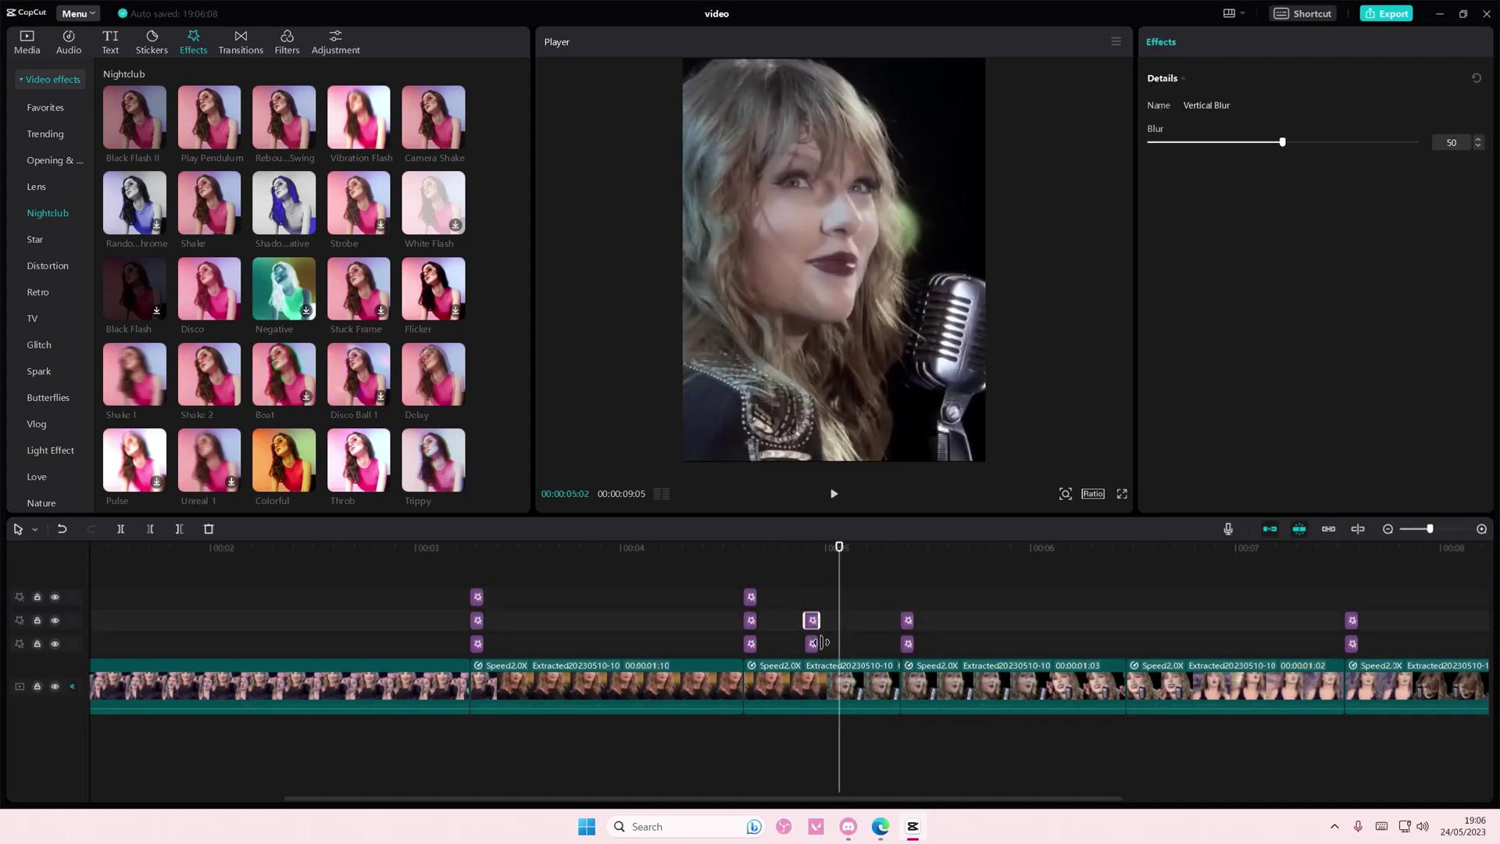
key(Delete)
key(Delete)
- Place the Shake flash on the top effect track at each remaining cut, through 7:17
click(896, 547)
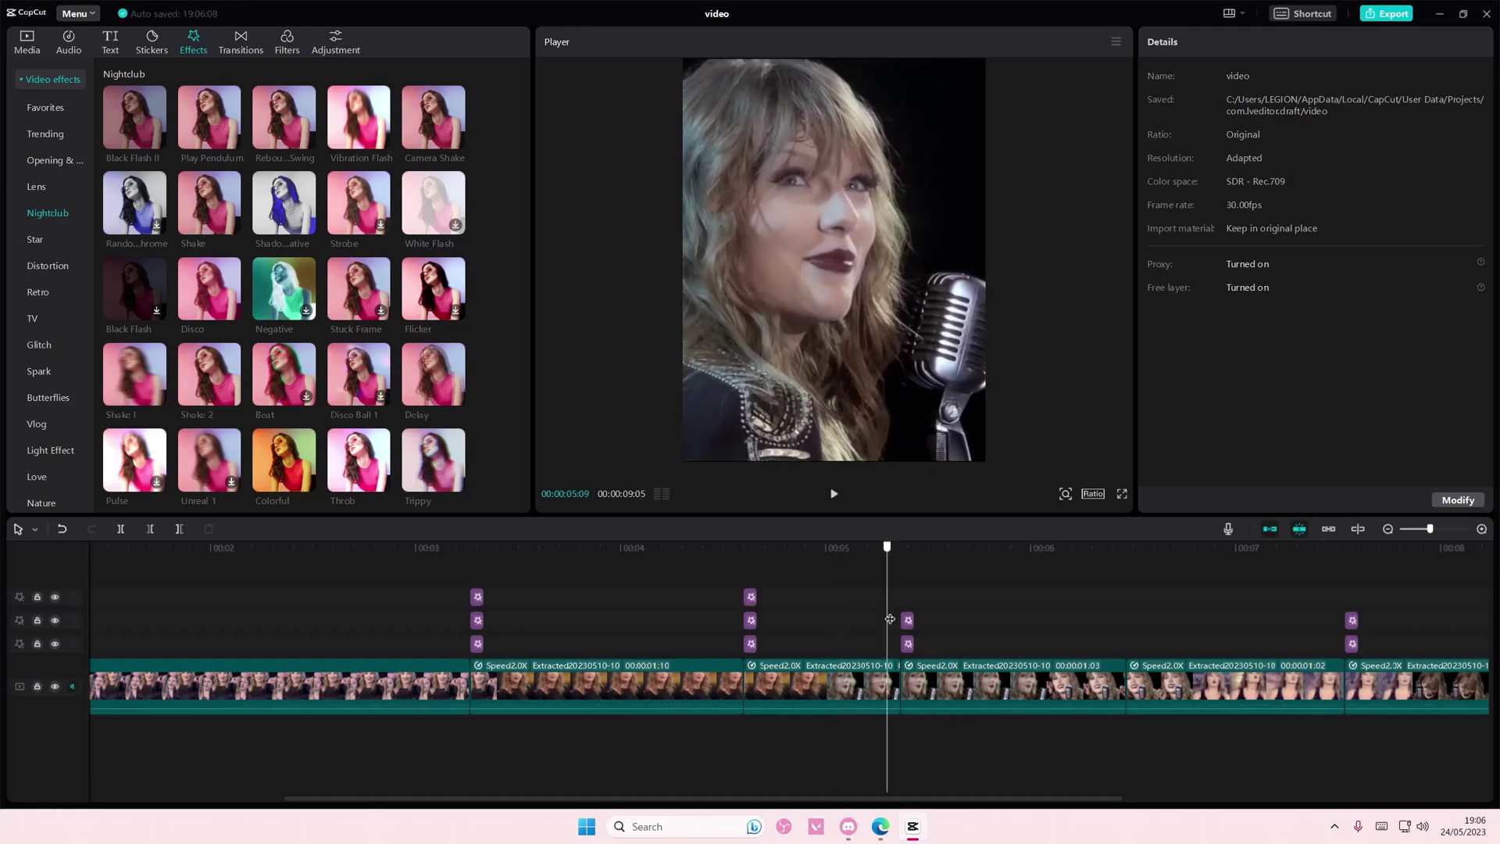
drag(907, 620, 908, 595)
click(929, 548)
drag(929, 547, 1344, 551)
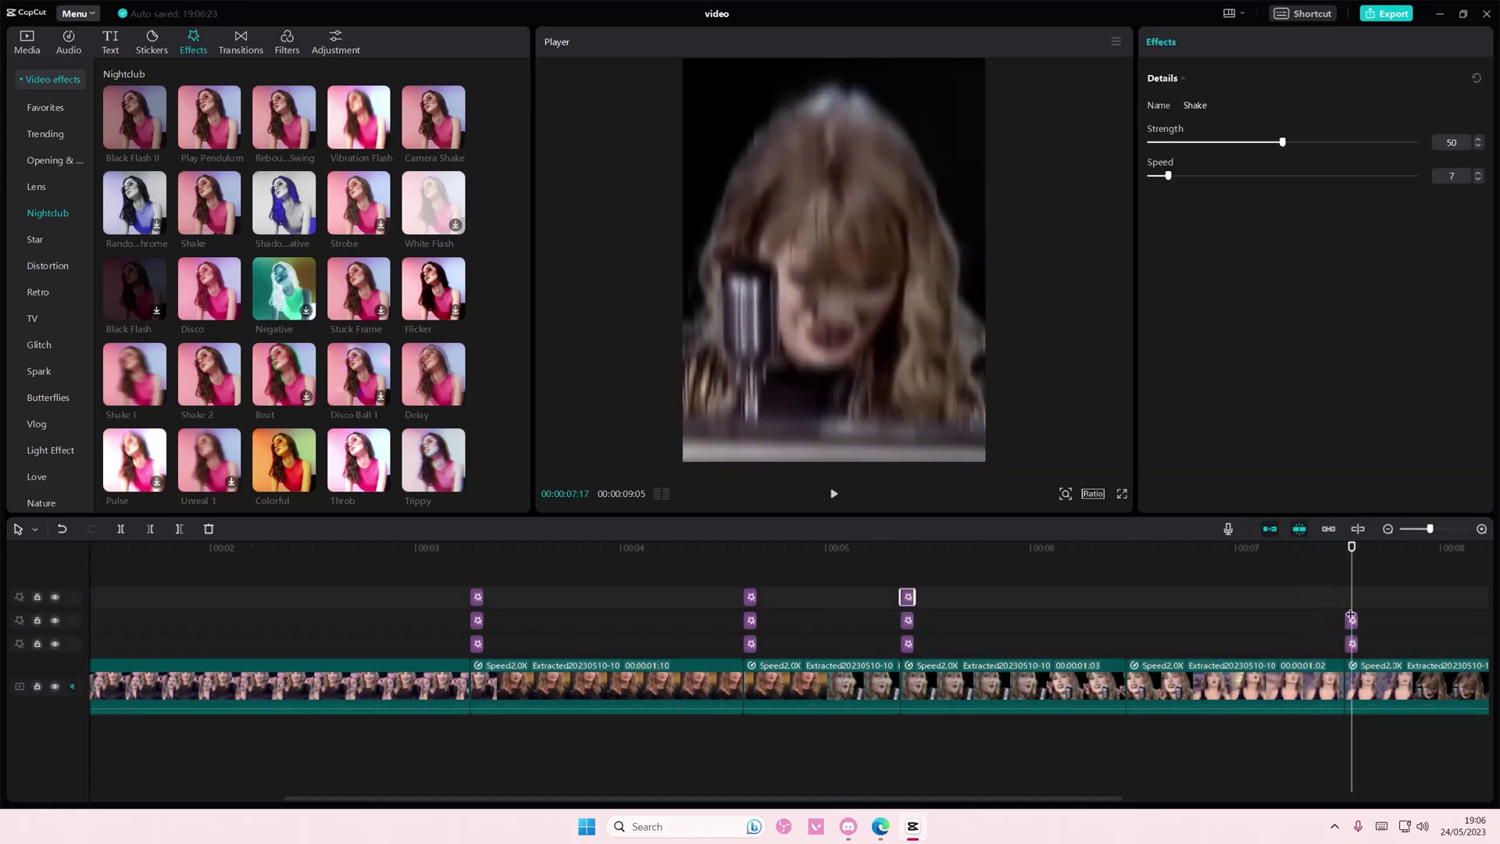
drag(1349, 639, 1350, 600)
ctrl+click(1350, 609)
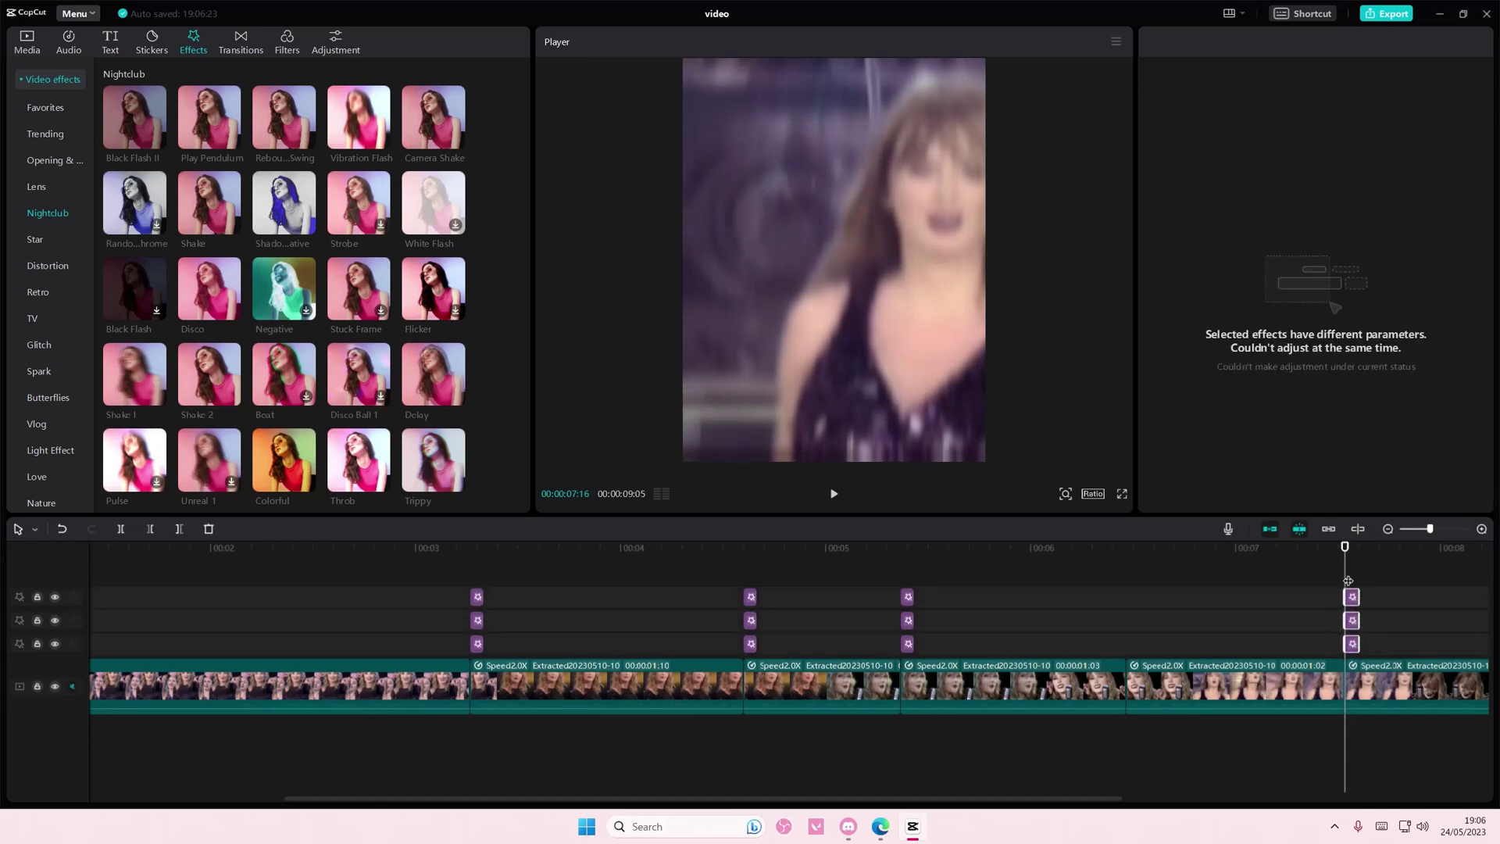
drag(1344, 548, 1126, 547)
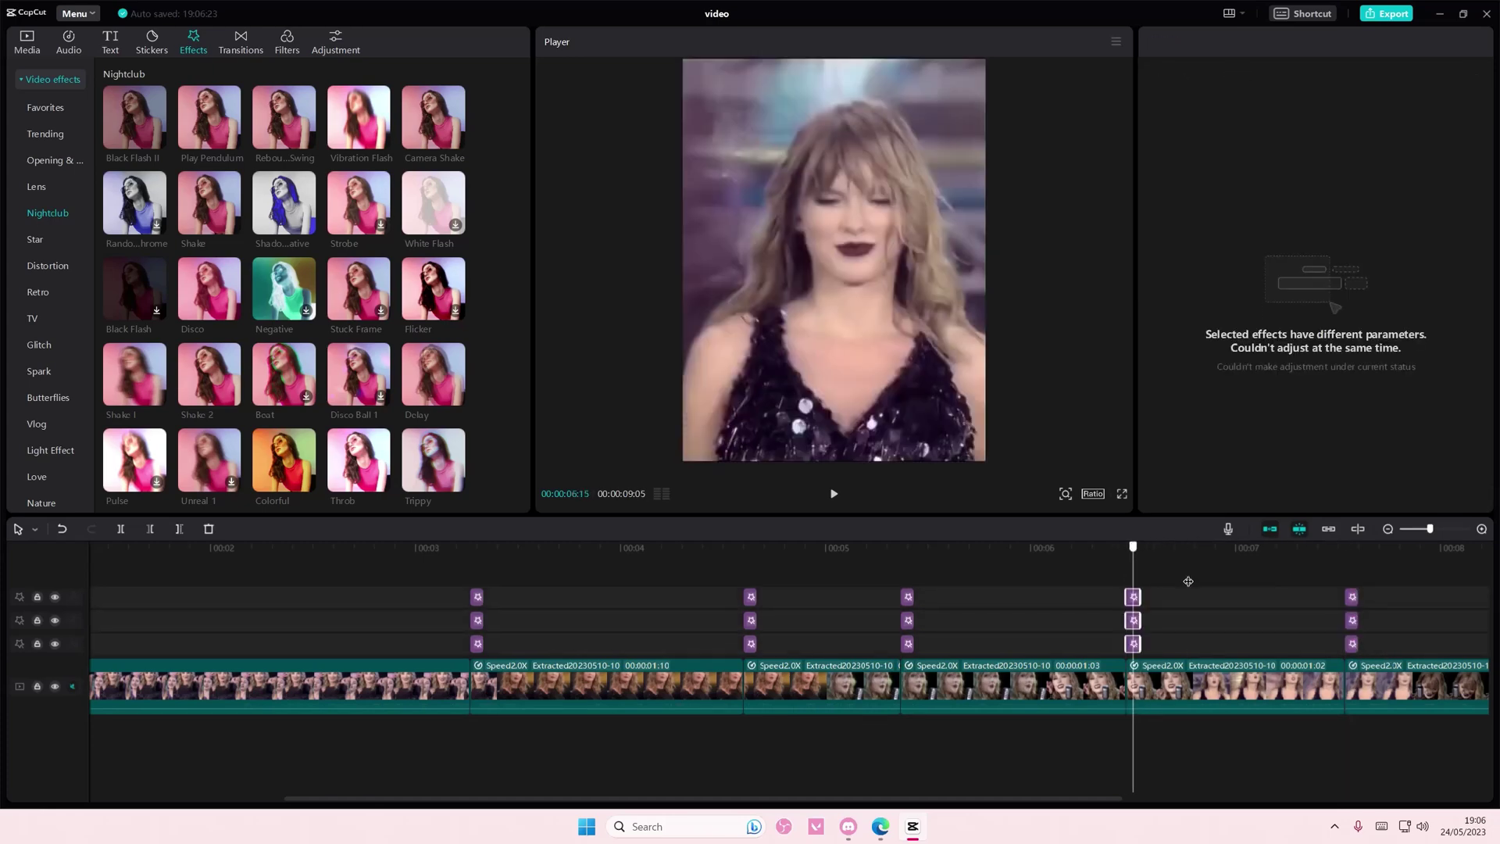
click(1154, 546)
click(1388, 529)
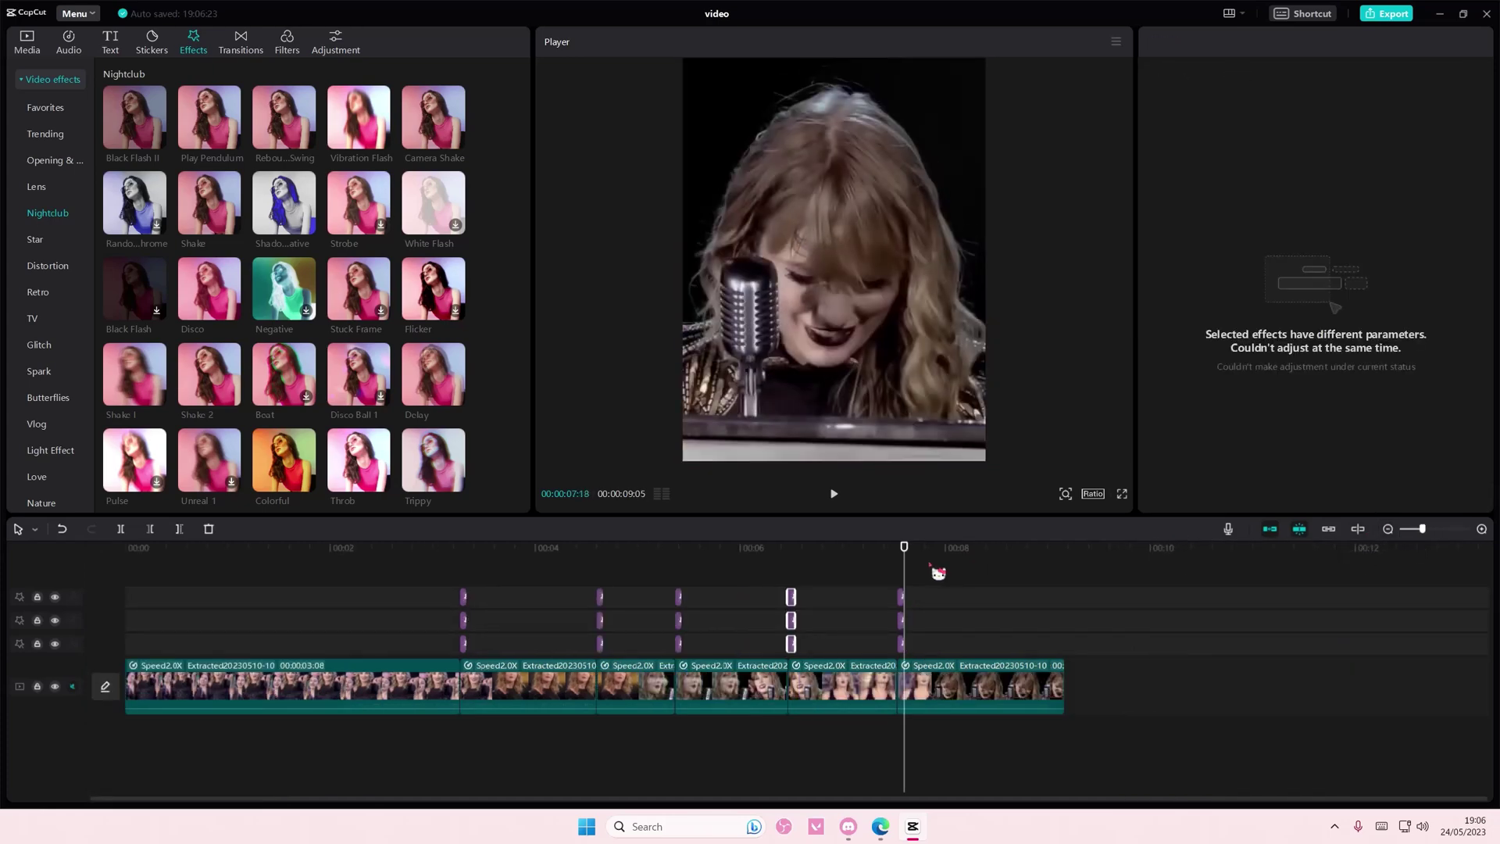
drag(904, 547, 459, 547)
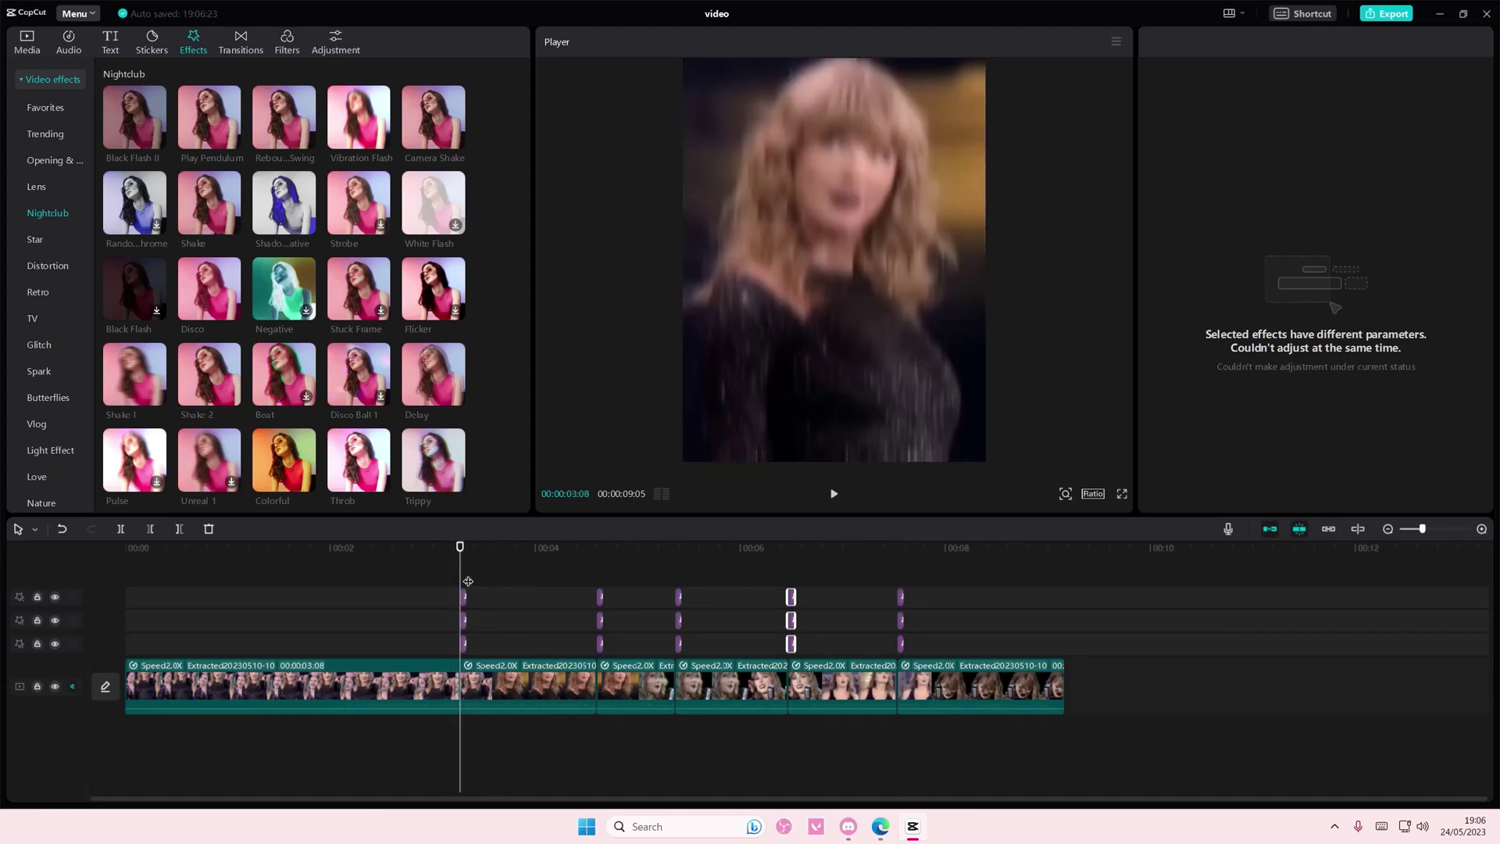
- Give the second video clip a Rock Vertically in-animation
drag(1069, 702, 501, 710)
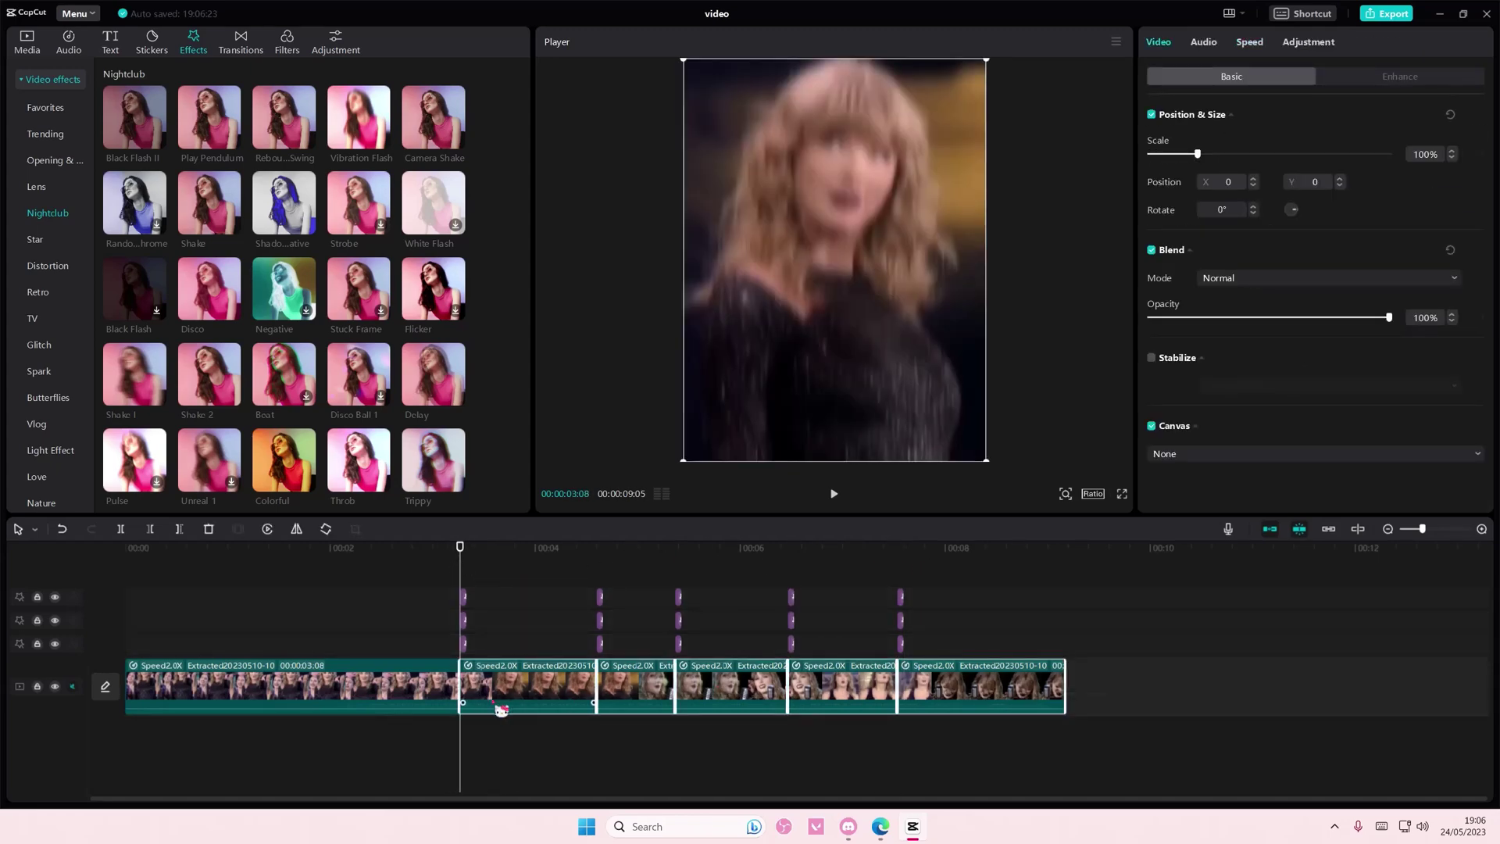
click(521, 727)
click(513, 686)
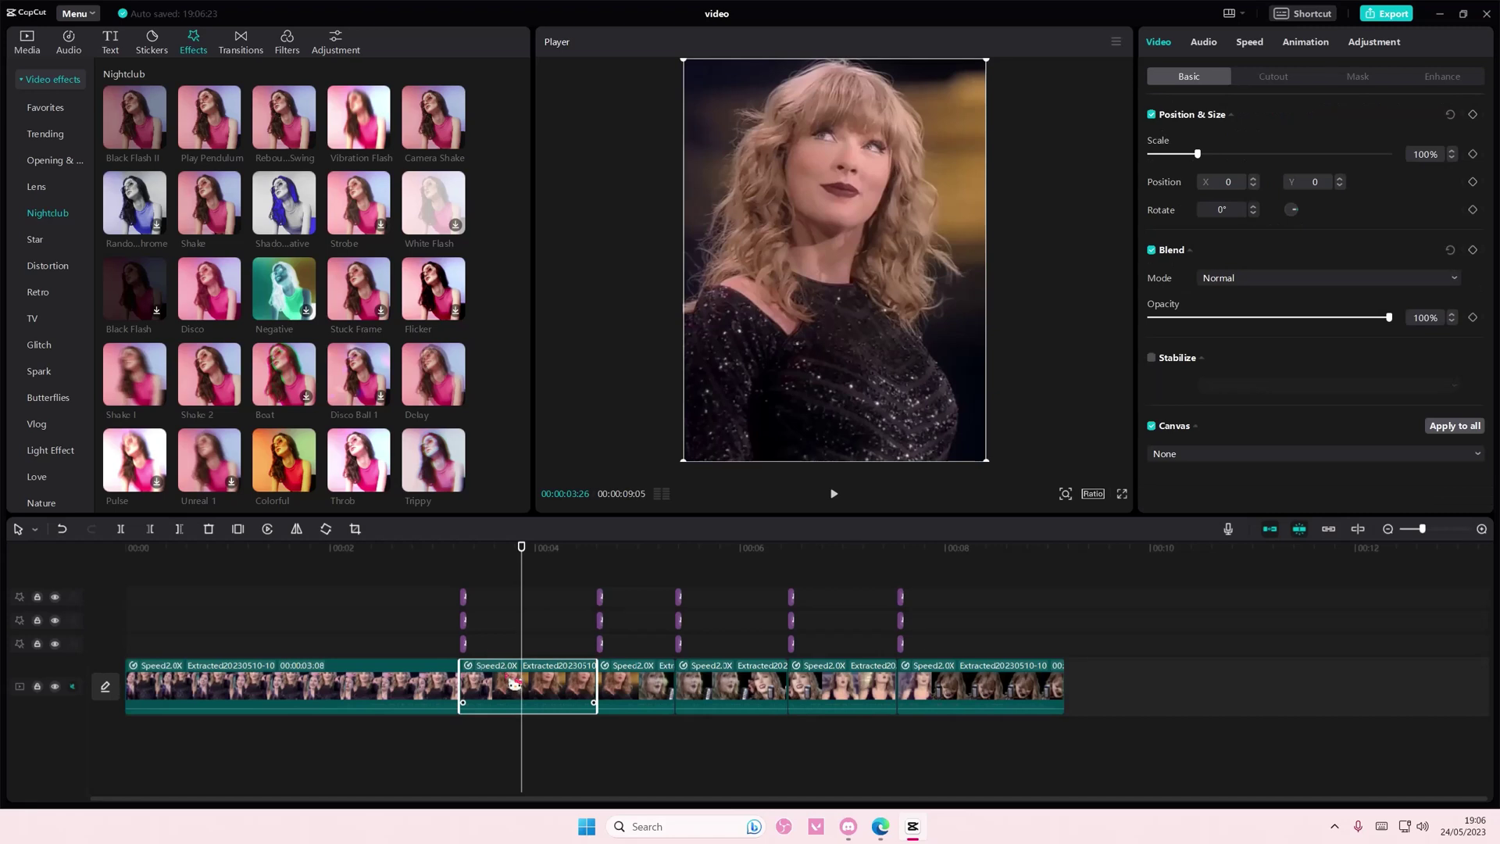
click(1304, 45)
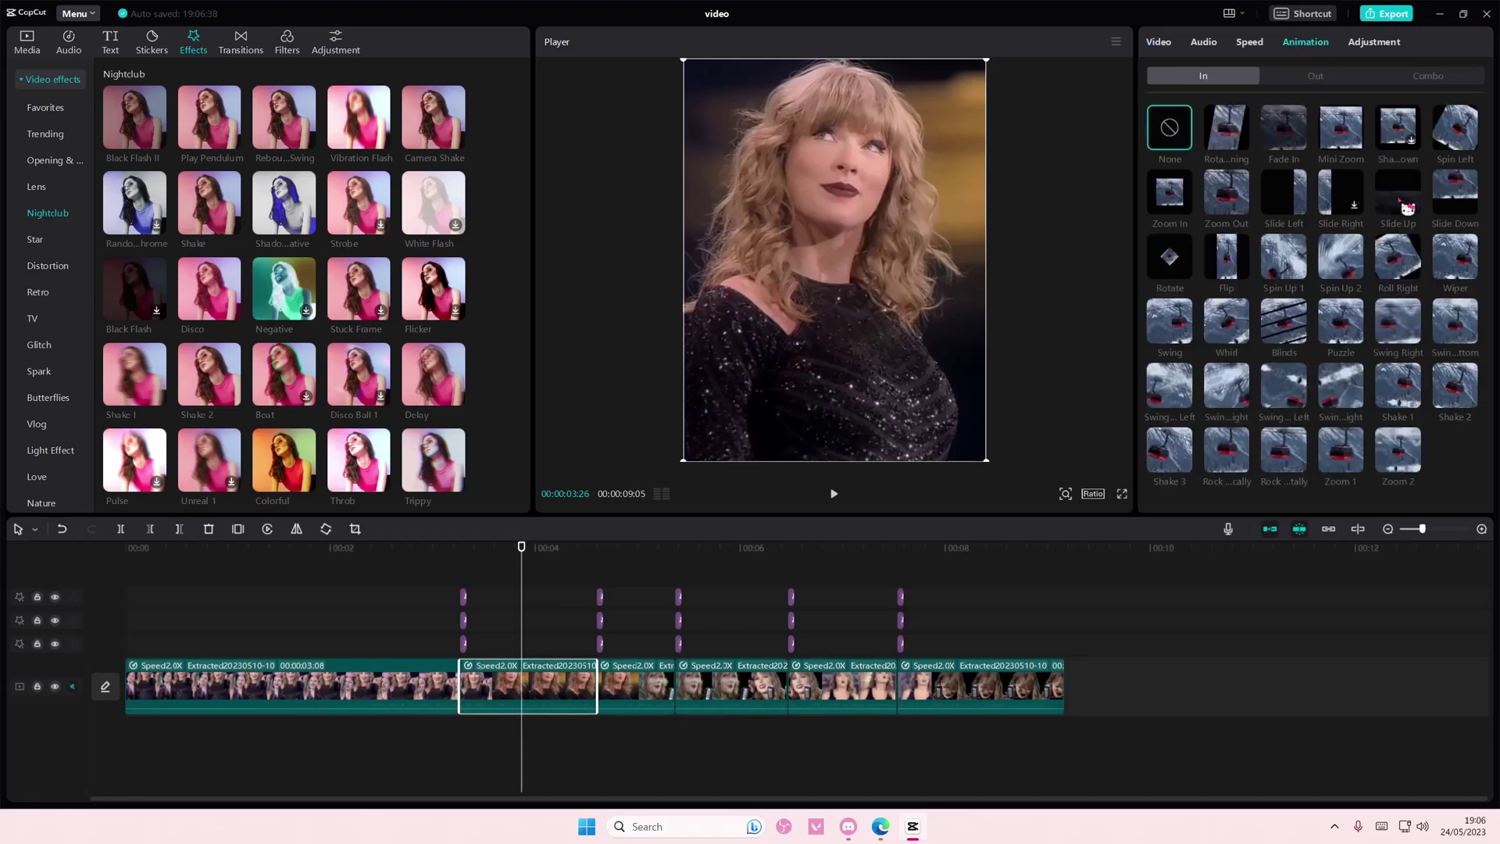
click(1226, 451)
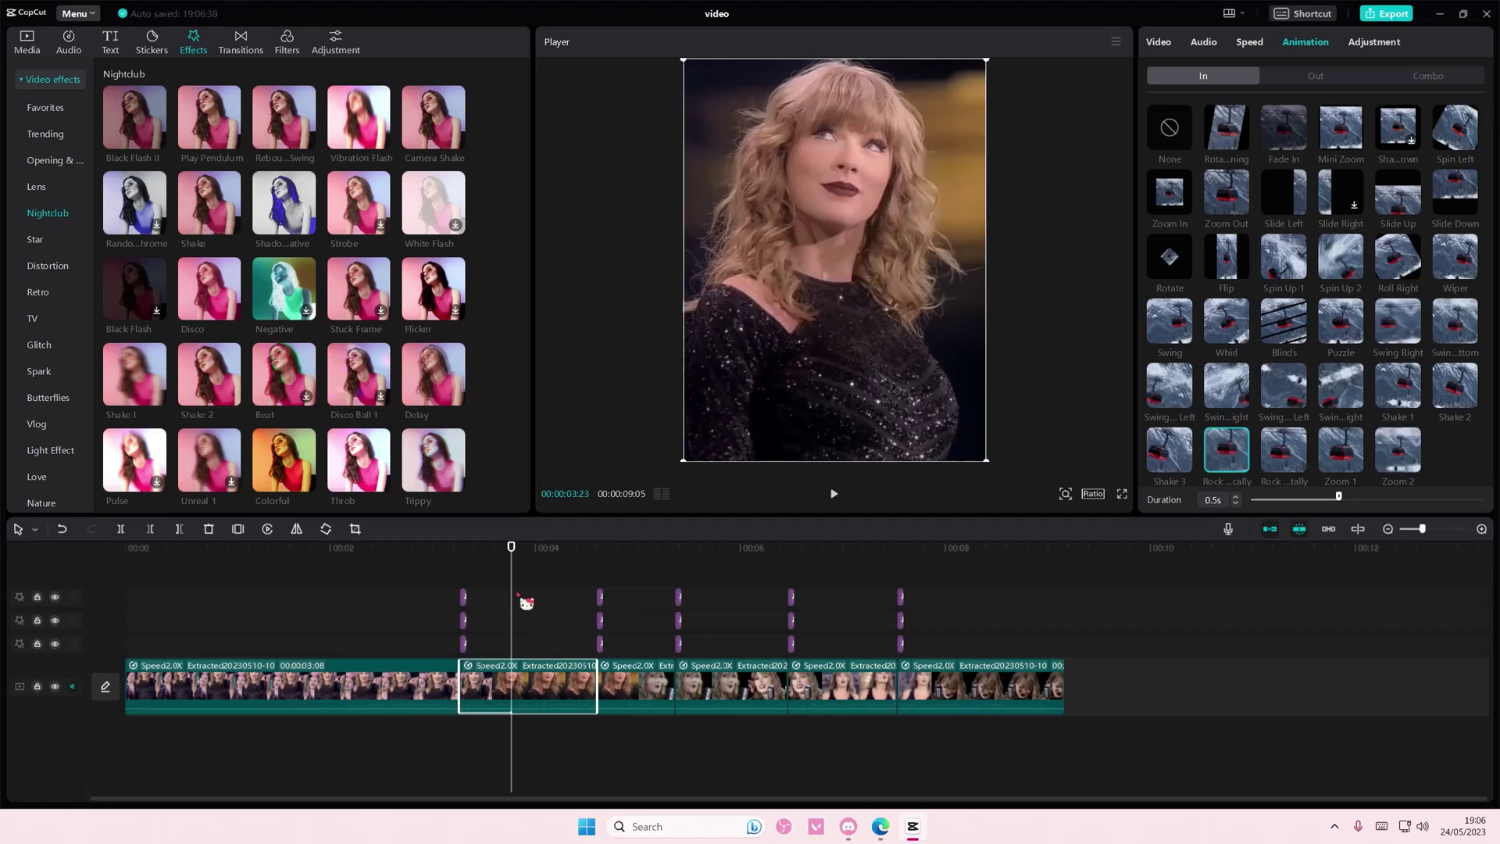
- Apply Rock Vertically to the third through last clips and preview from the second clip
click(639, 689)
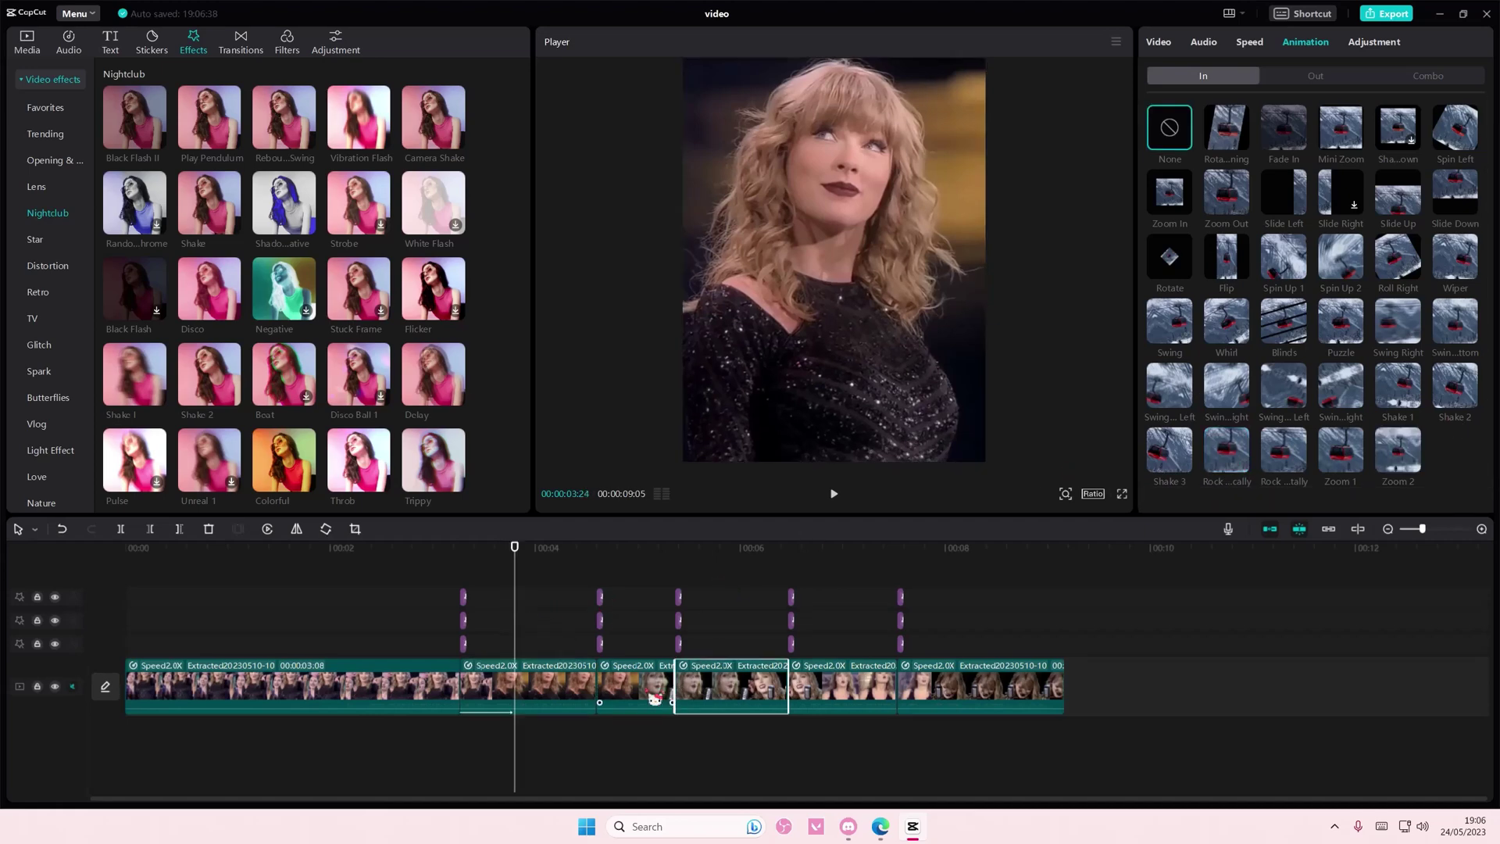
click(1227, 459)
click(714, 689)
click(1228, 458)
click(844, 689)
click(1228, 458)
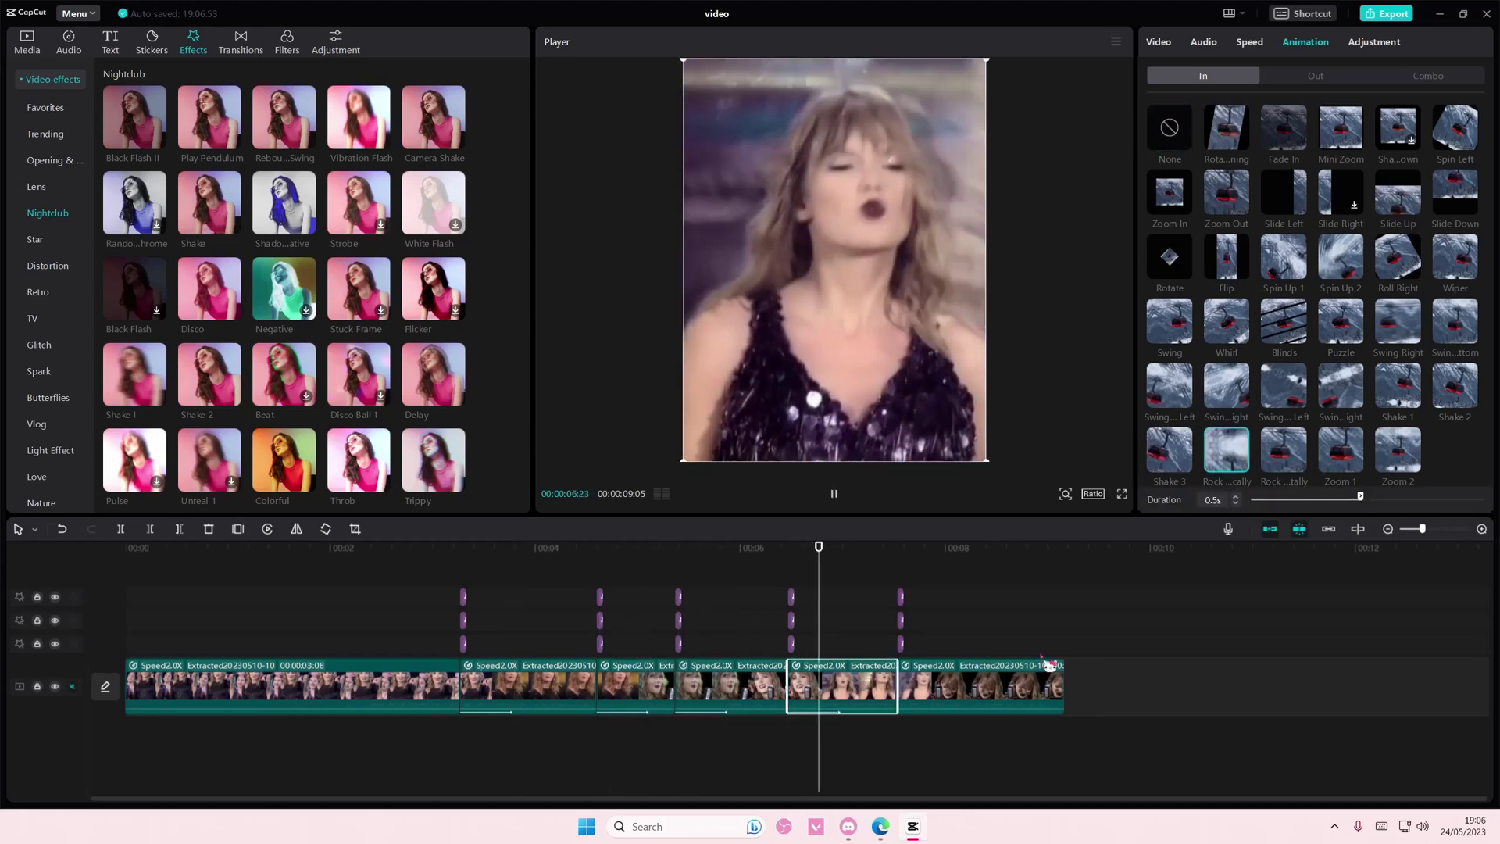
click(949, 689)
click(1226, 457)
click(465, 570)
key(space)
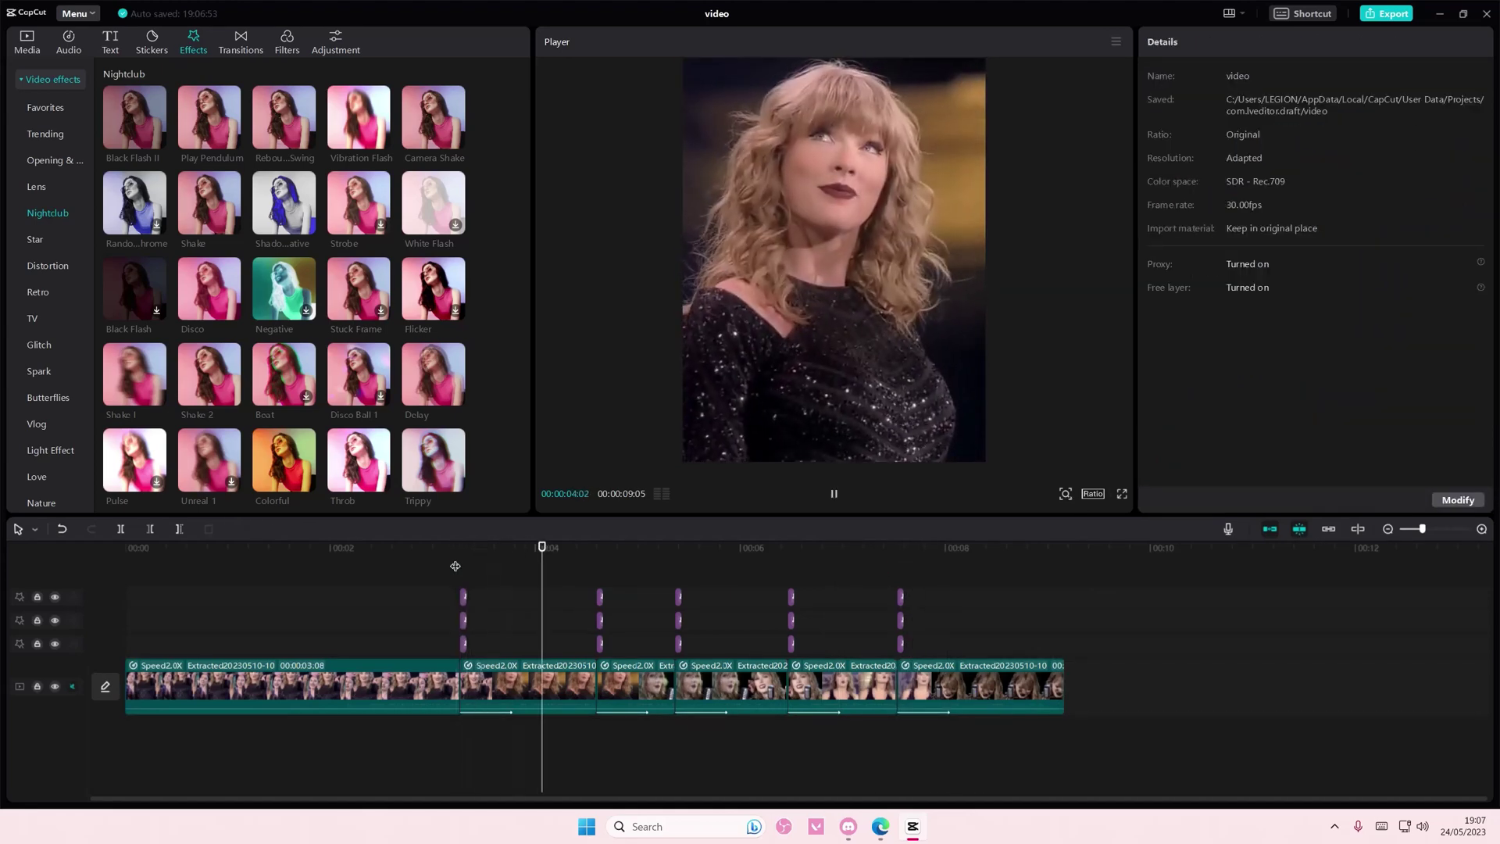
- Put the white B&W library clip on an overlay track at the second clip's start
click(454, 558)
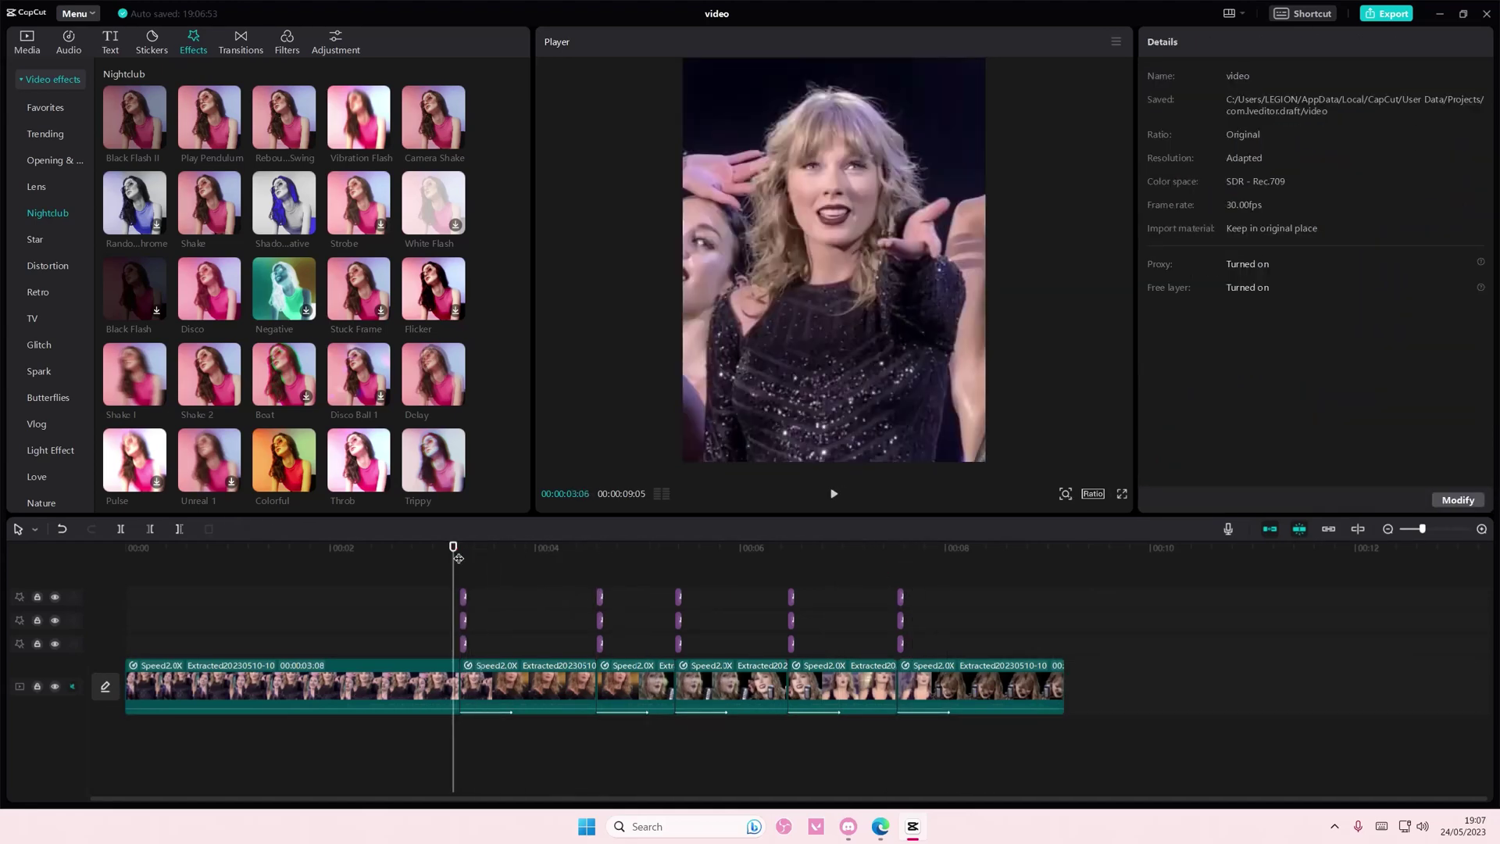
click(27, 42)
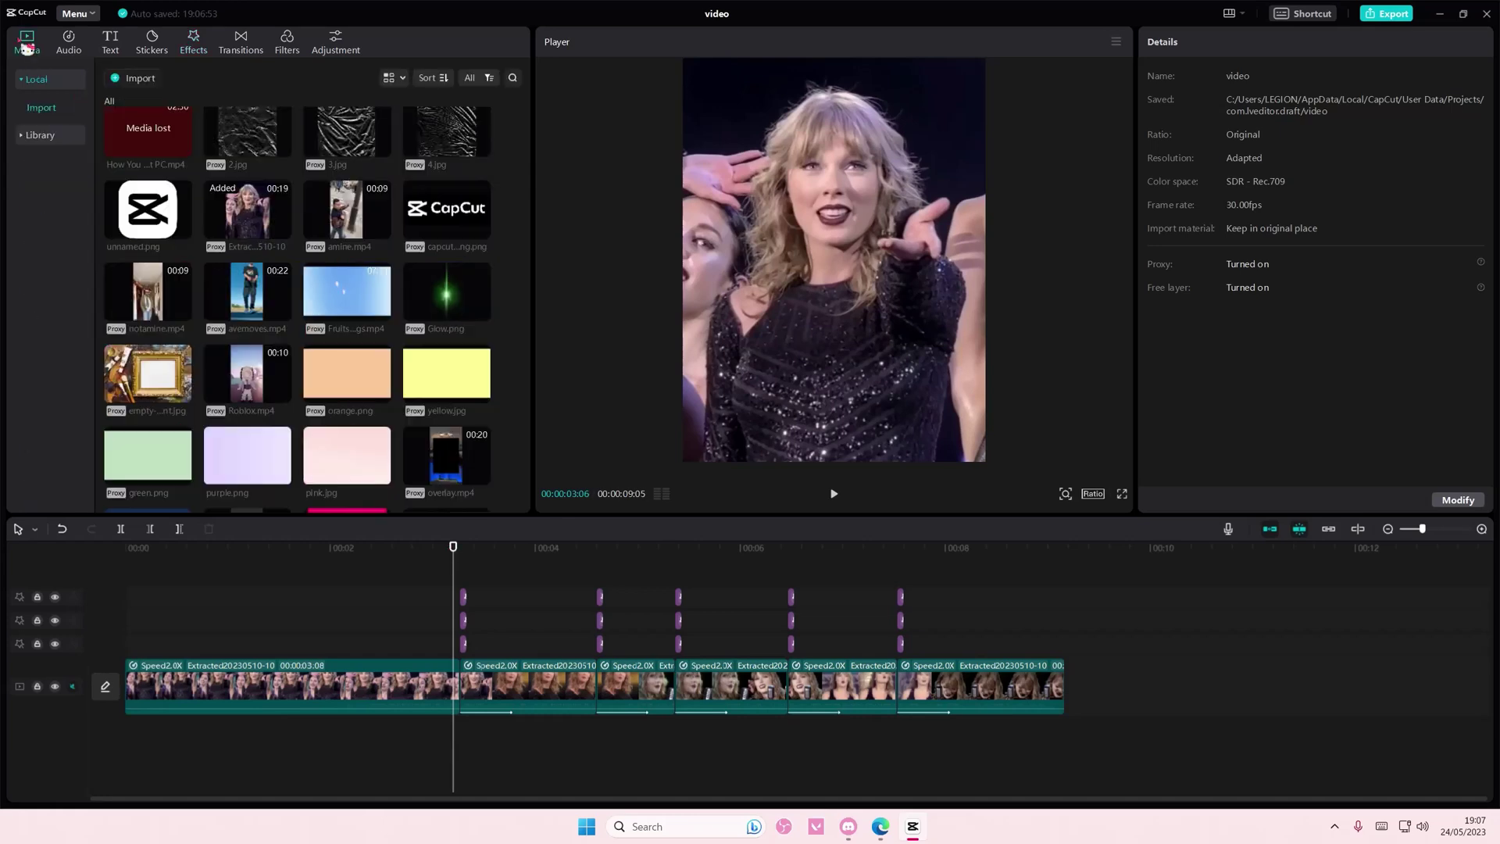
click(43, 136)
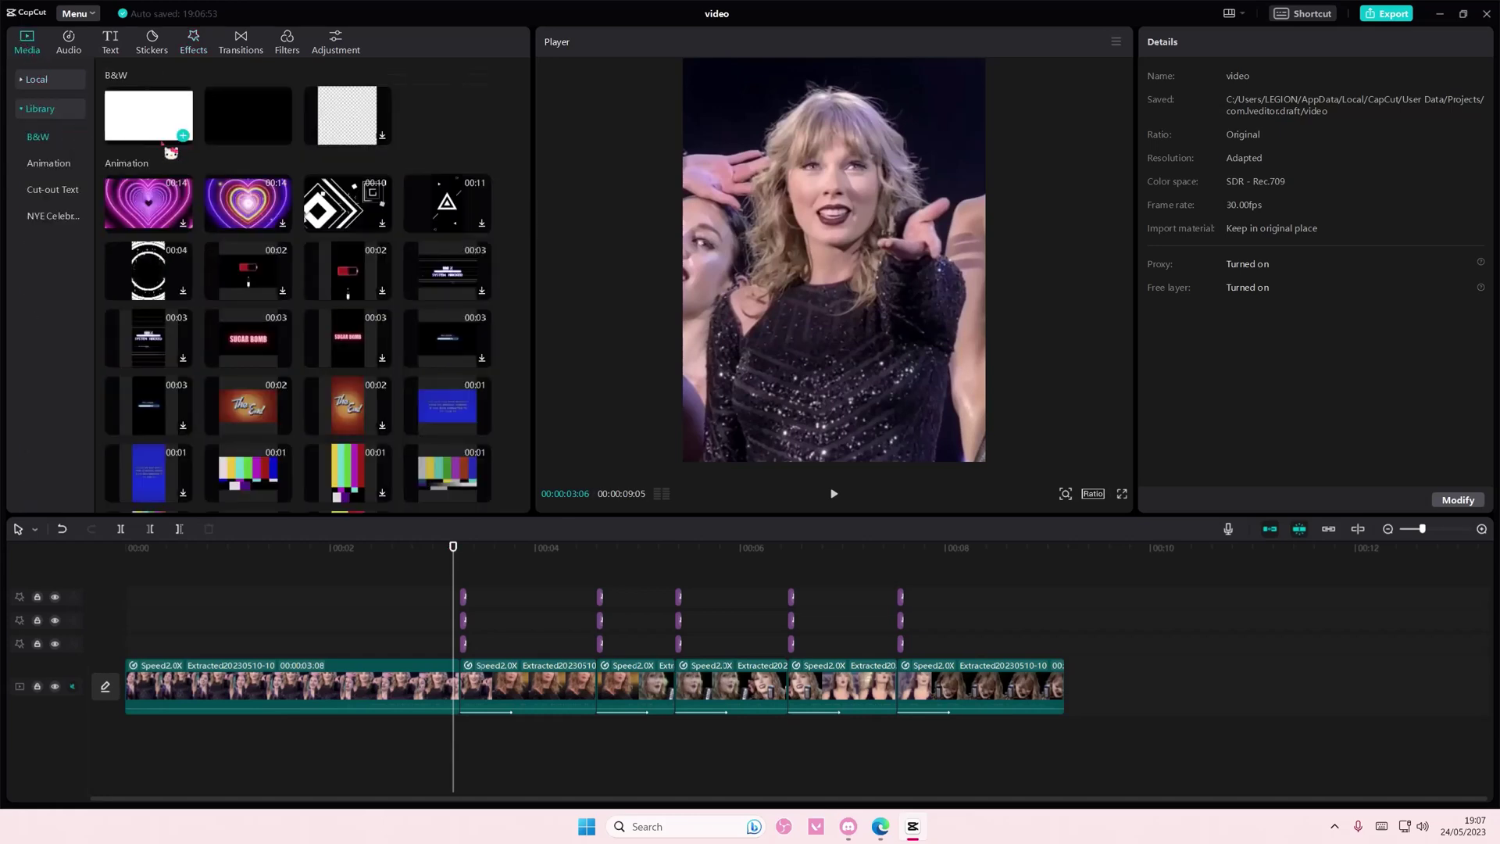
click(183, 137)
mouse_move(492, 703)
mouse_down()
mouse_move(485, 653)
mouse_move(505, 656)
mouse_move(513, 701)
mouse_up()
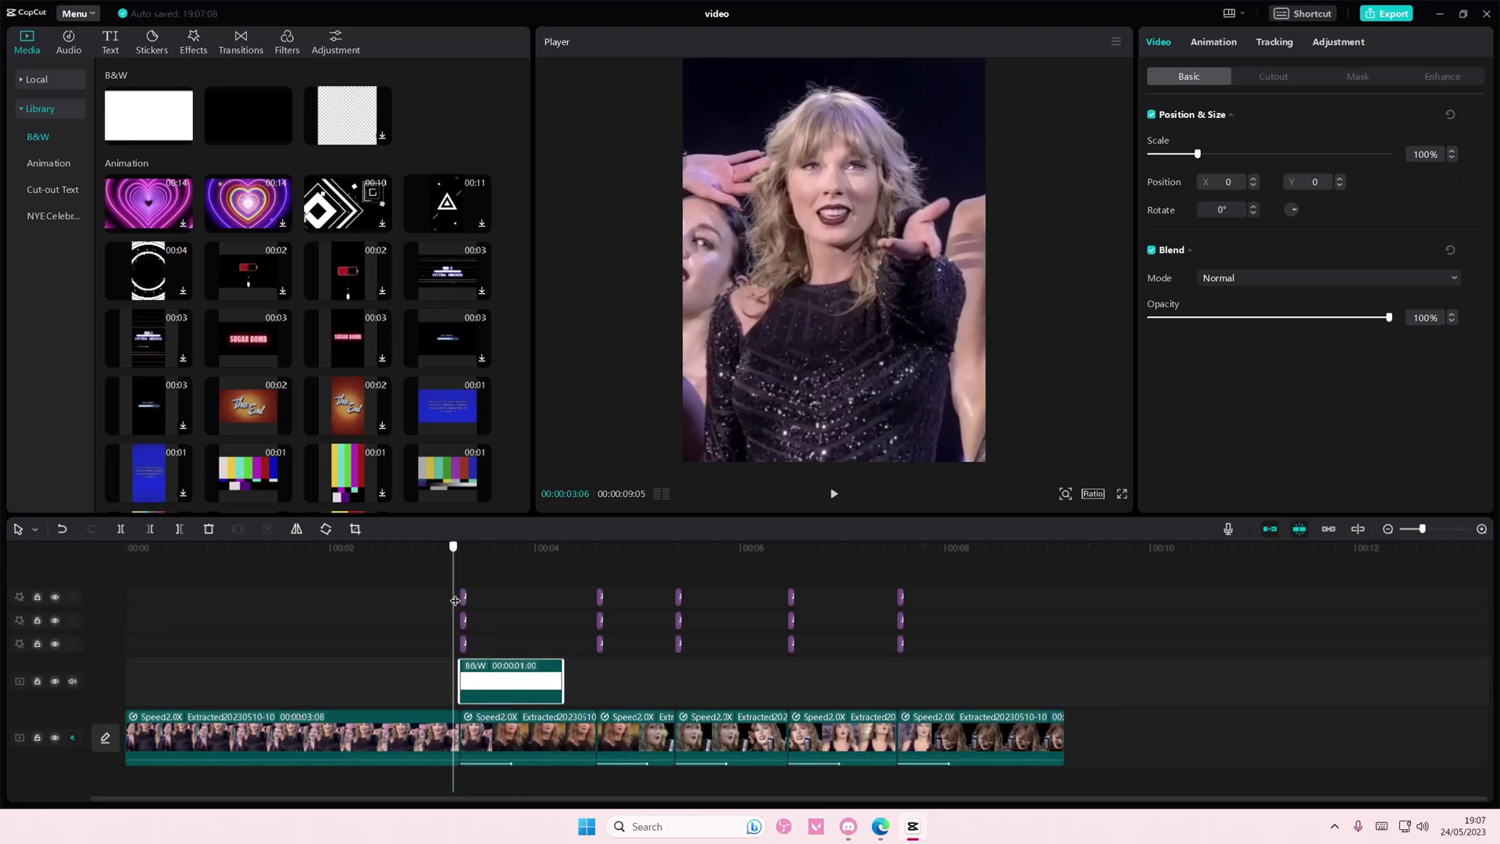
click(459, 600)
- Scale the white clip to 269%, blend it as Overlay, add Fade Out, and trim it short
drag(986, 345, 1117, 487)
click(1249, 278)
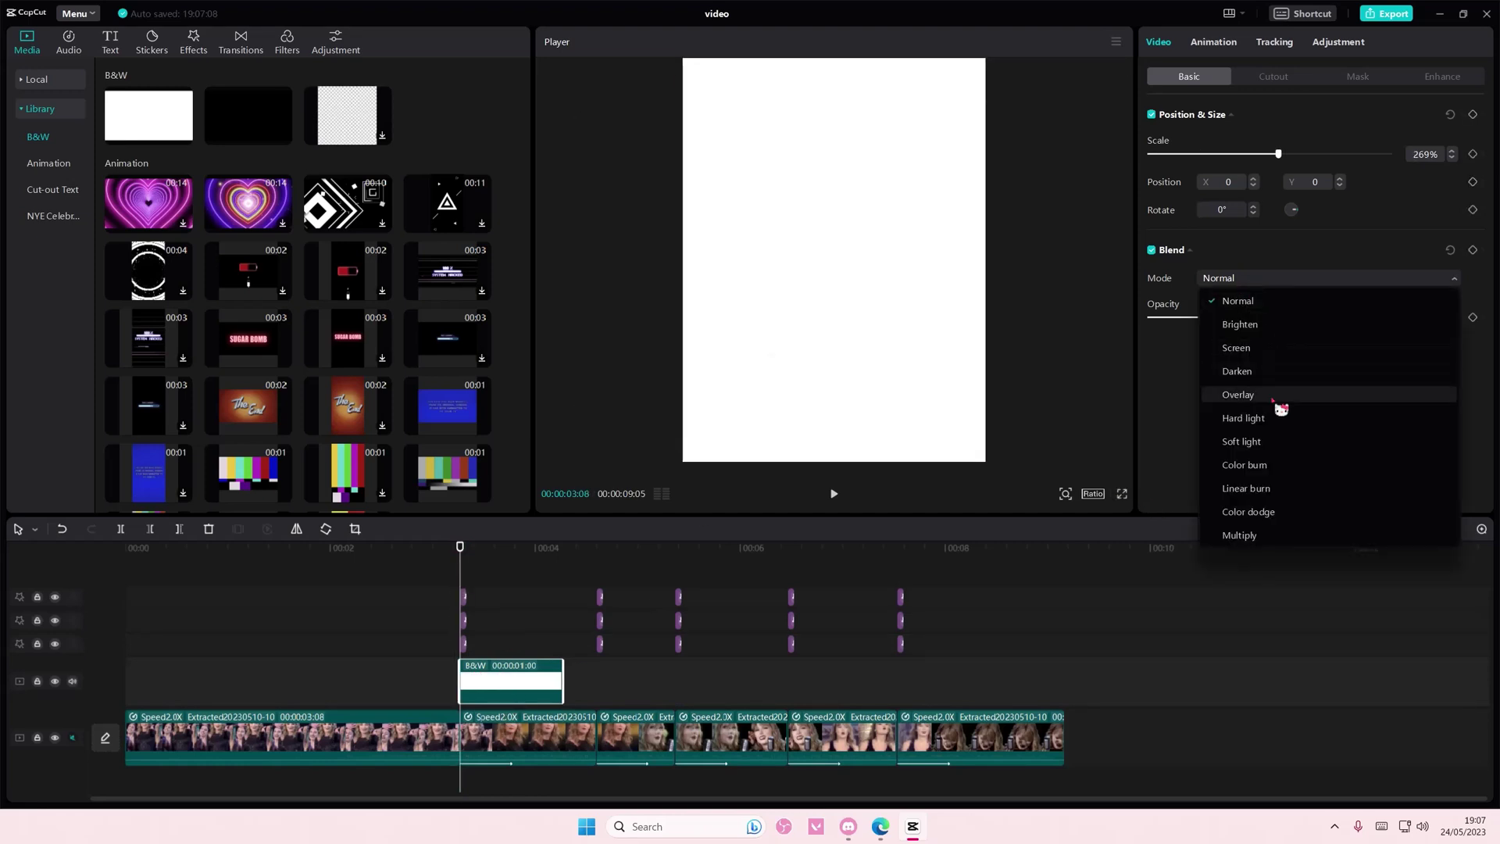
click(1277, 371)
click(1214, 43)
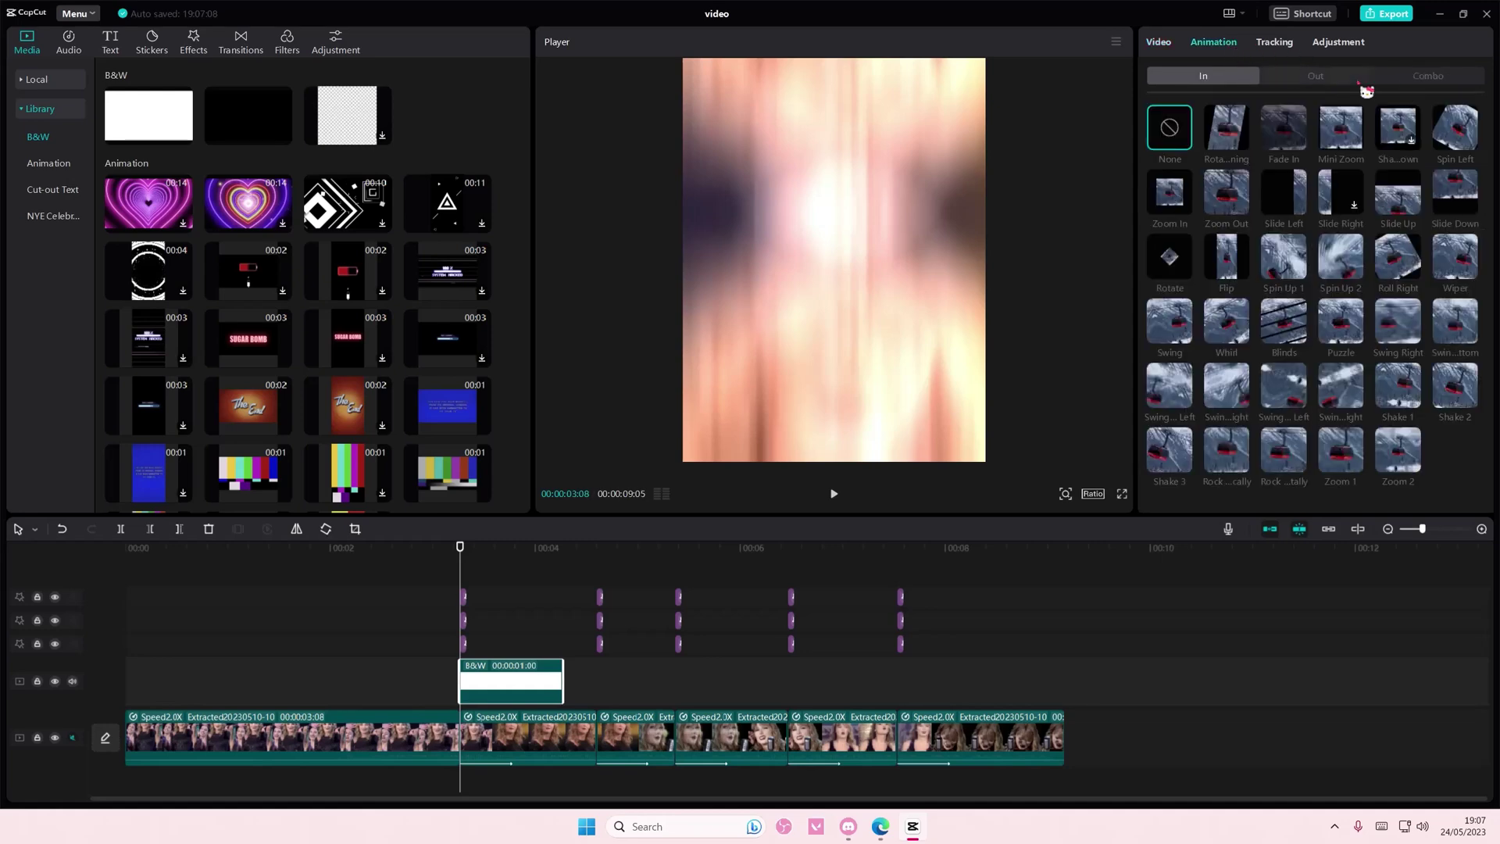
click(1316, 76)
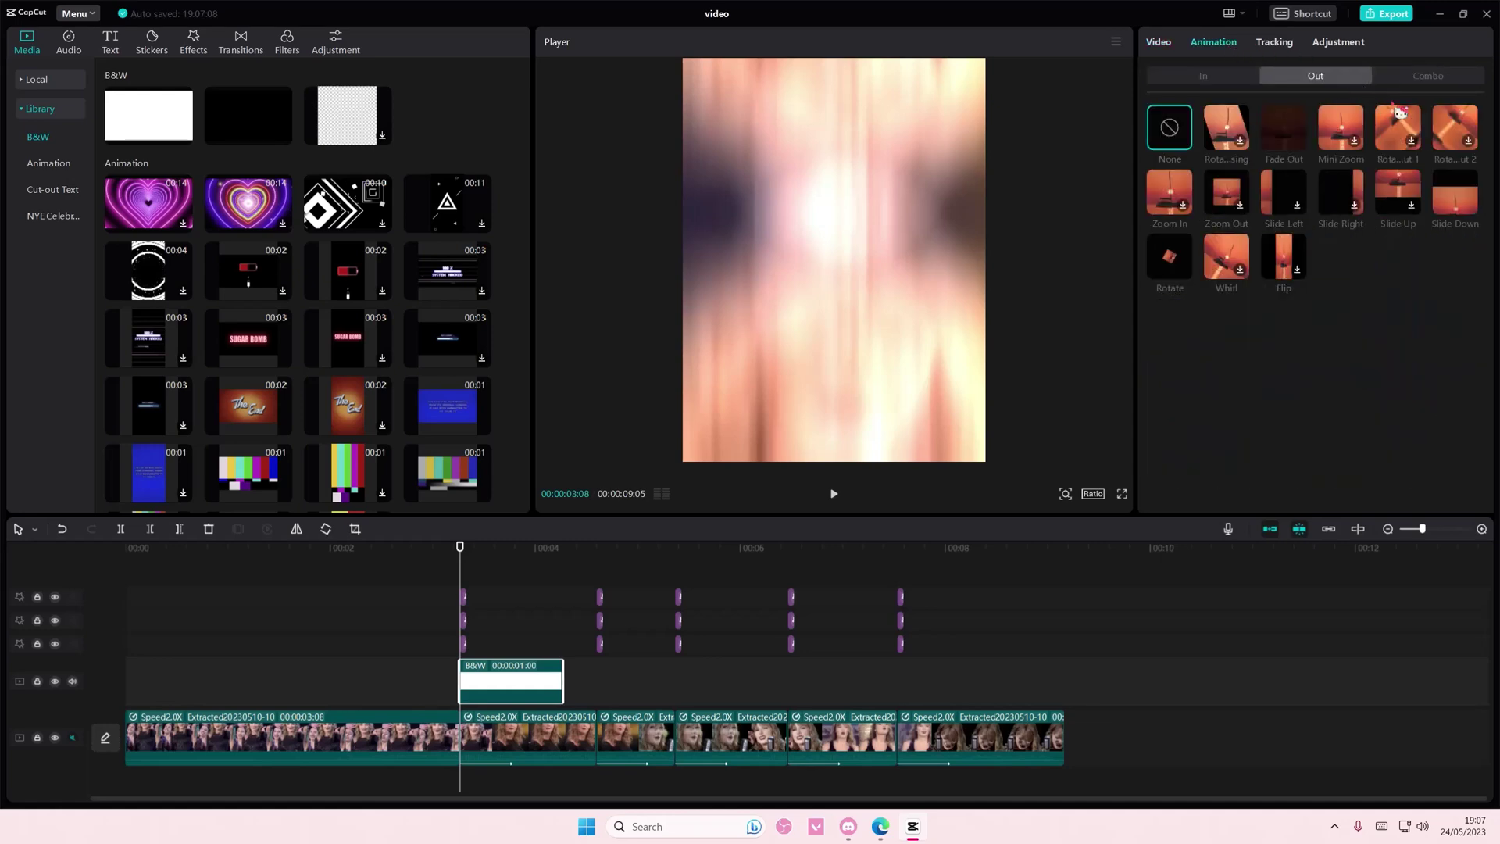
click(1284, 128)
mouse_move(562, 682)
mouse_down()
mouse_move(490, 675)
mouse_move(512, 680)
mouse_up()
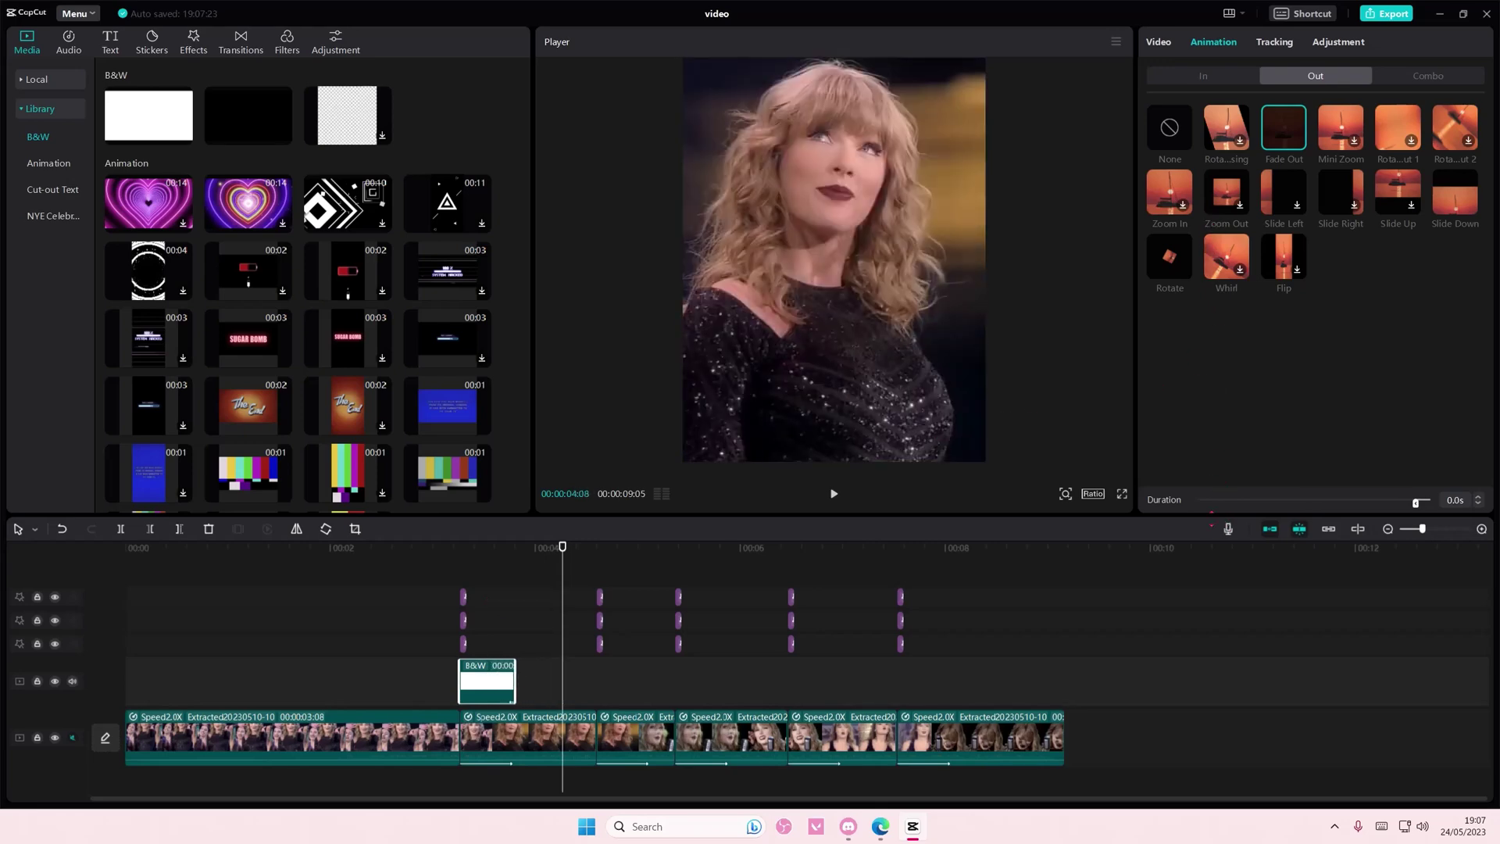
- Adjust the white flash's fade-out duration and scrub through to preview it
drag(1229, 504, 1207, 505)
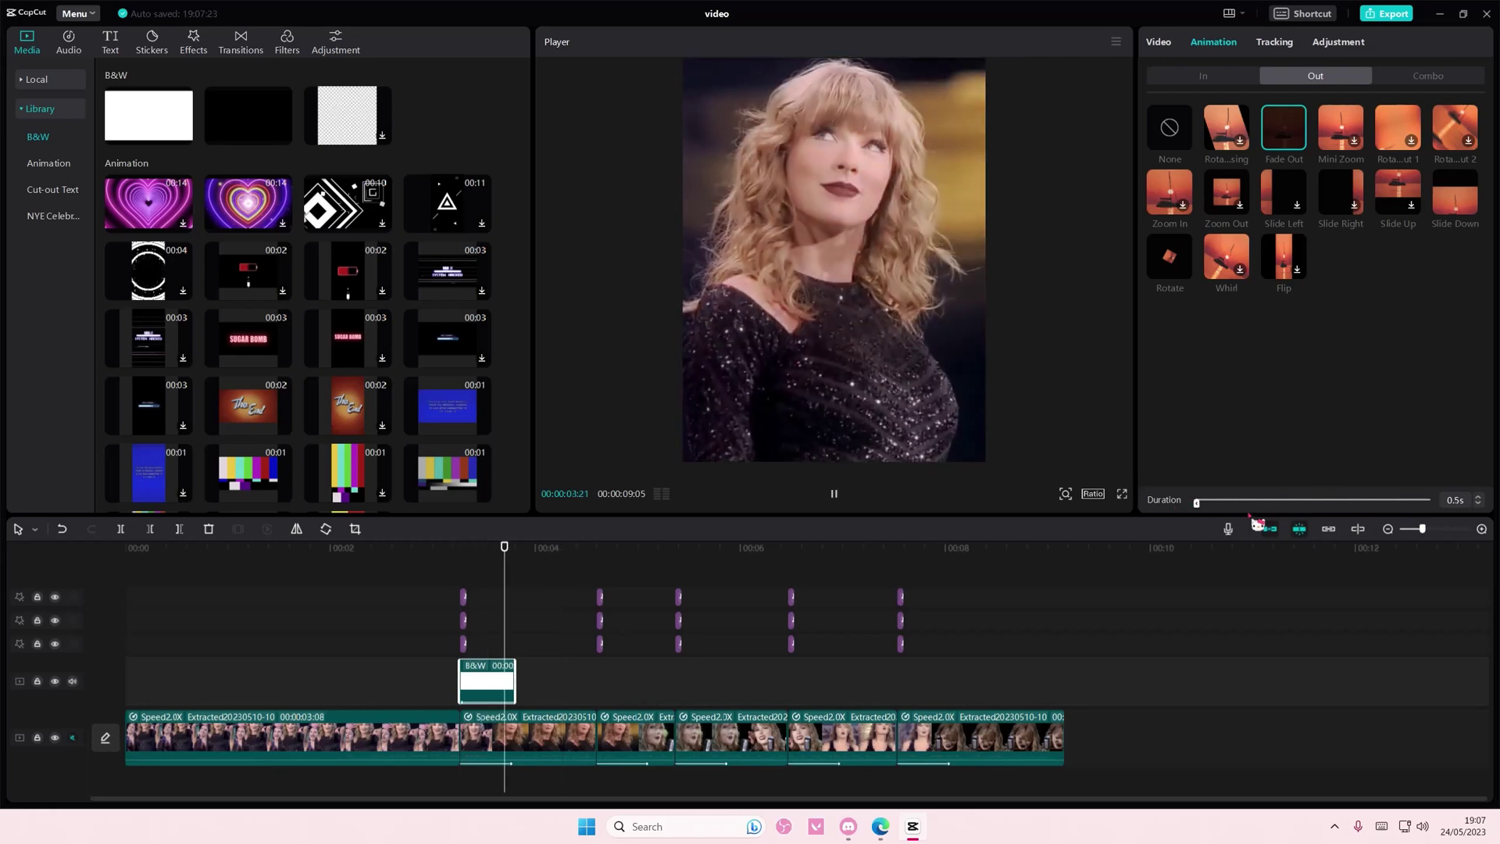
click(449, 551)
drag(448, 564, 519, 580)
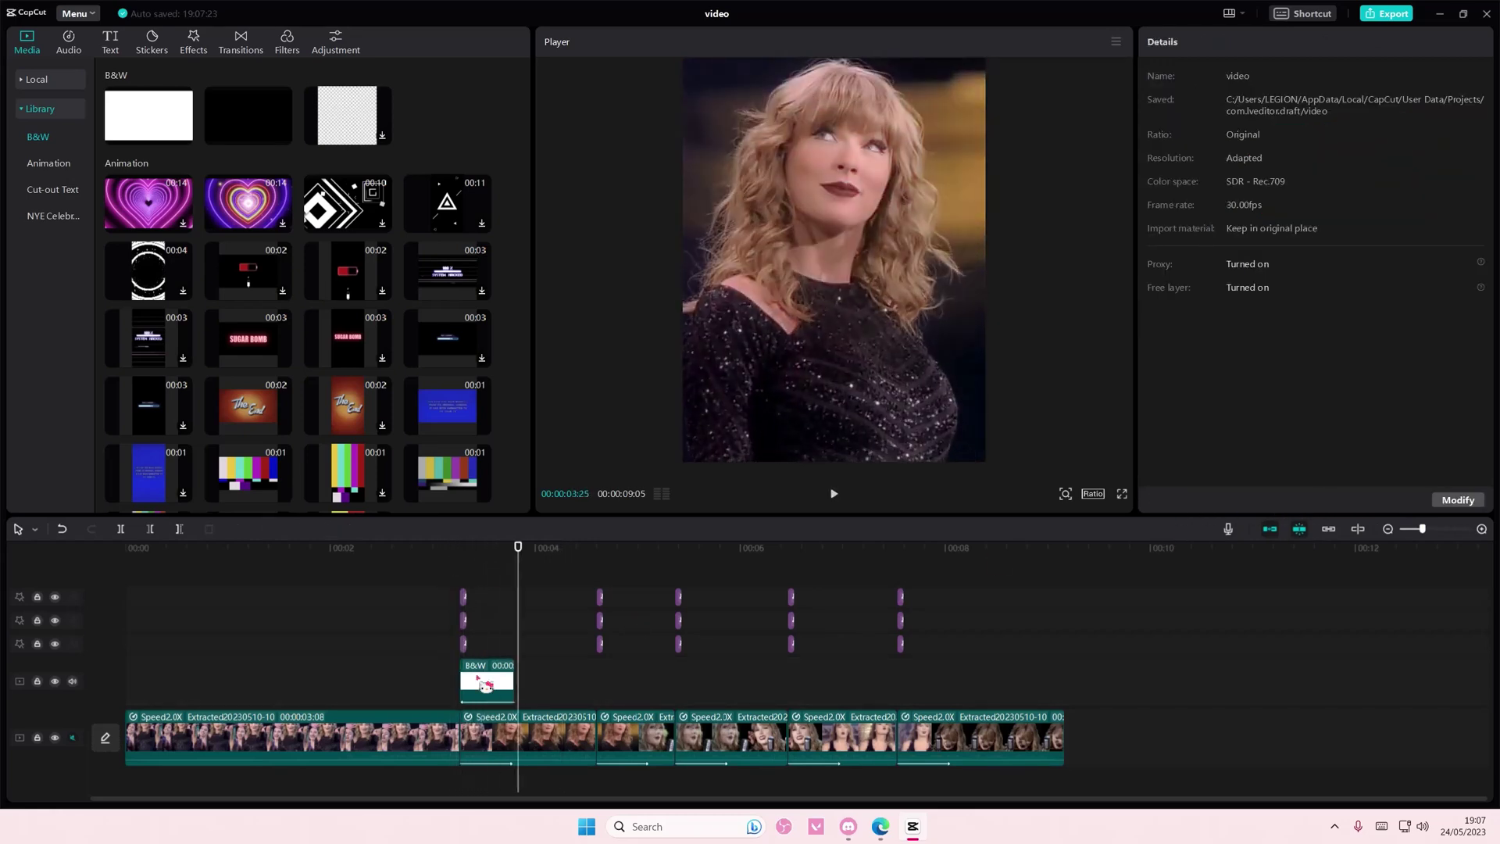
- Paste white flash copies at the third clip's start and each remaining cut
click(488, 681)
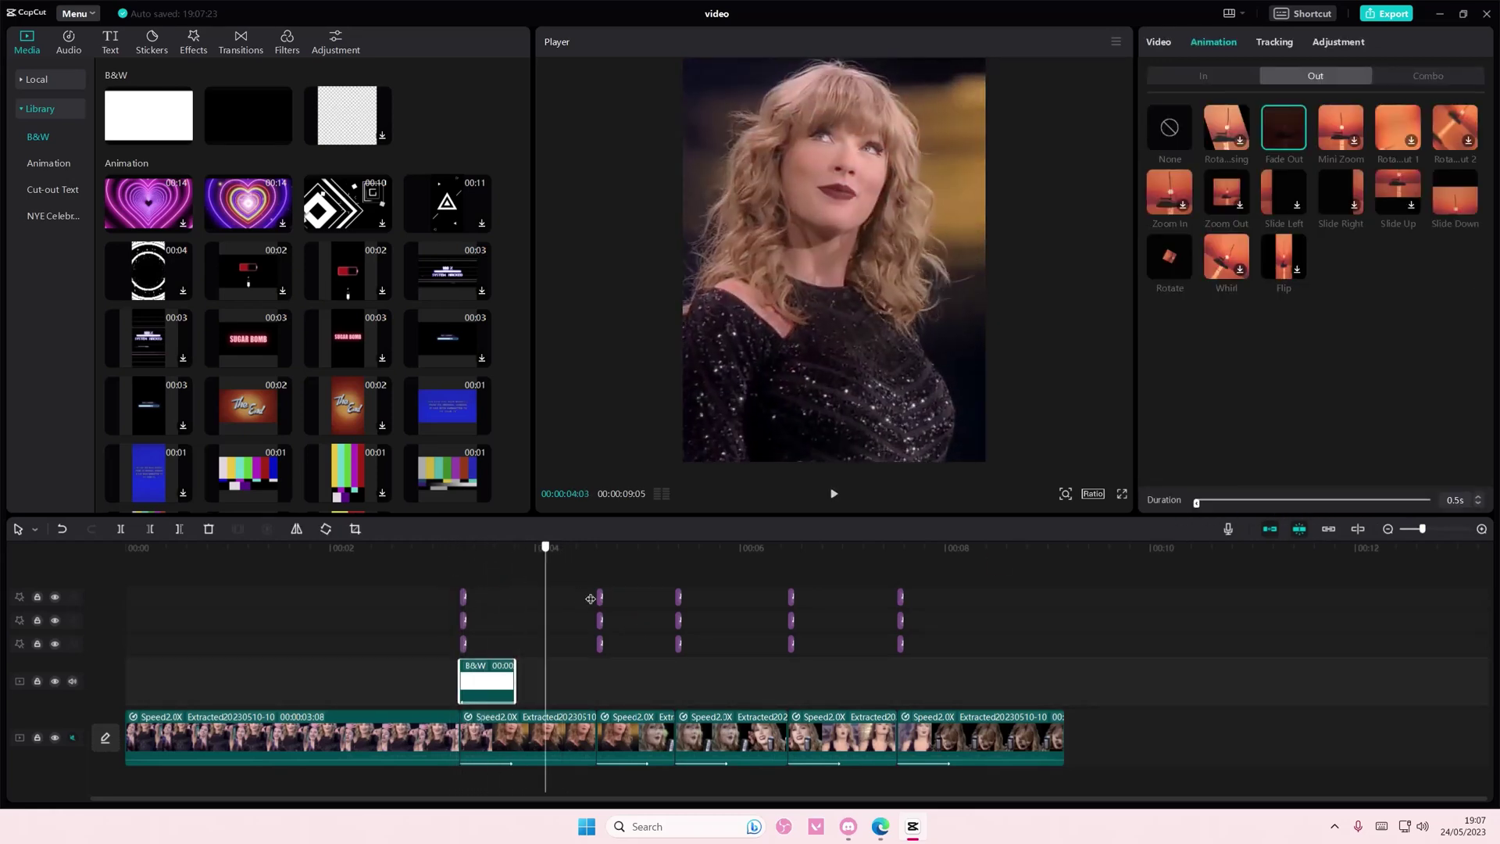
click(598, 592)
key(ctrl+v)
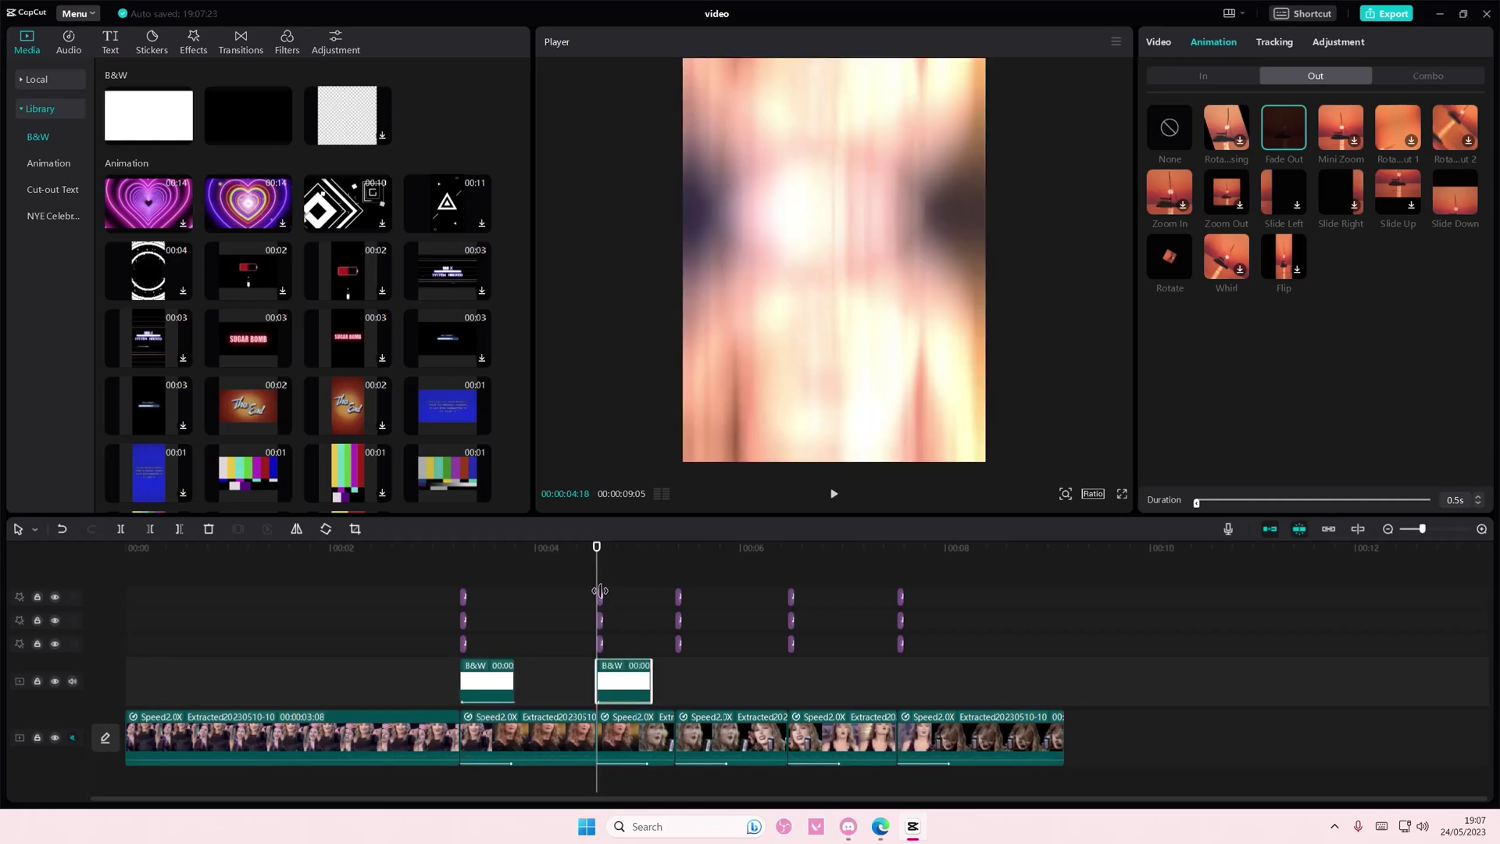
click(600, 598)
click(668, 563)
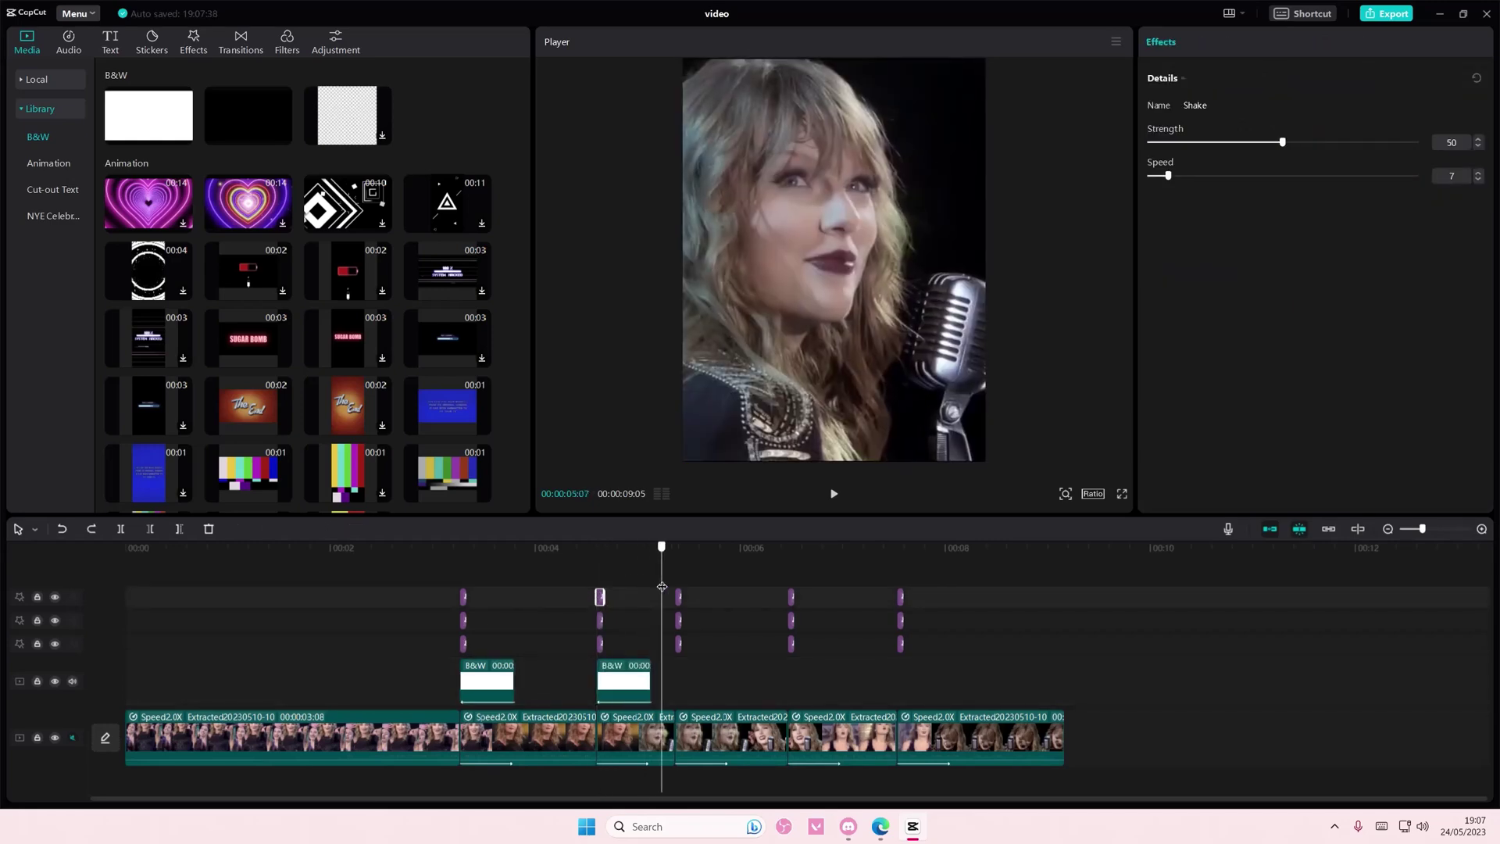
key(ctrl+v)
mouse_move(672, 574)
mouse_down()
mouse_move(898, 575)
mouse_move(531, 551)
mouse_up()
key(ctrl+v)
key(ctrl+v)
click(555, 726)
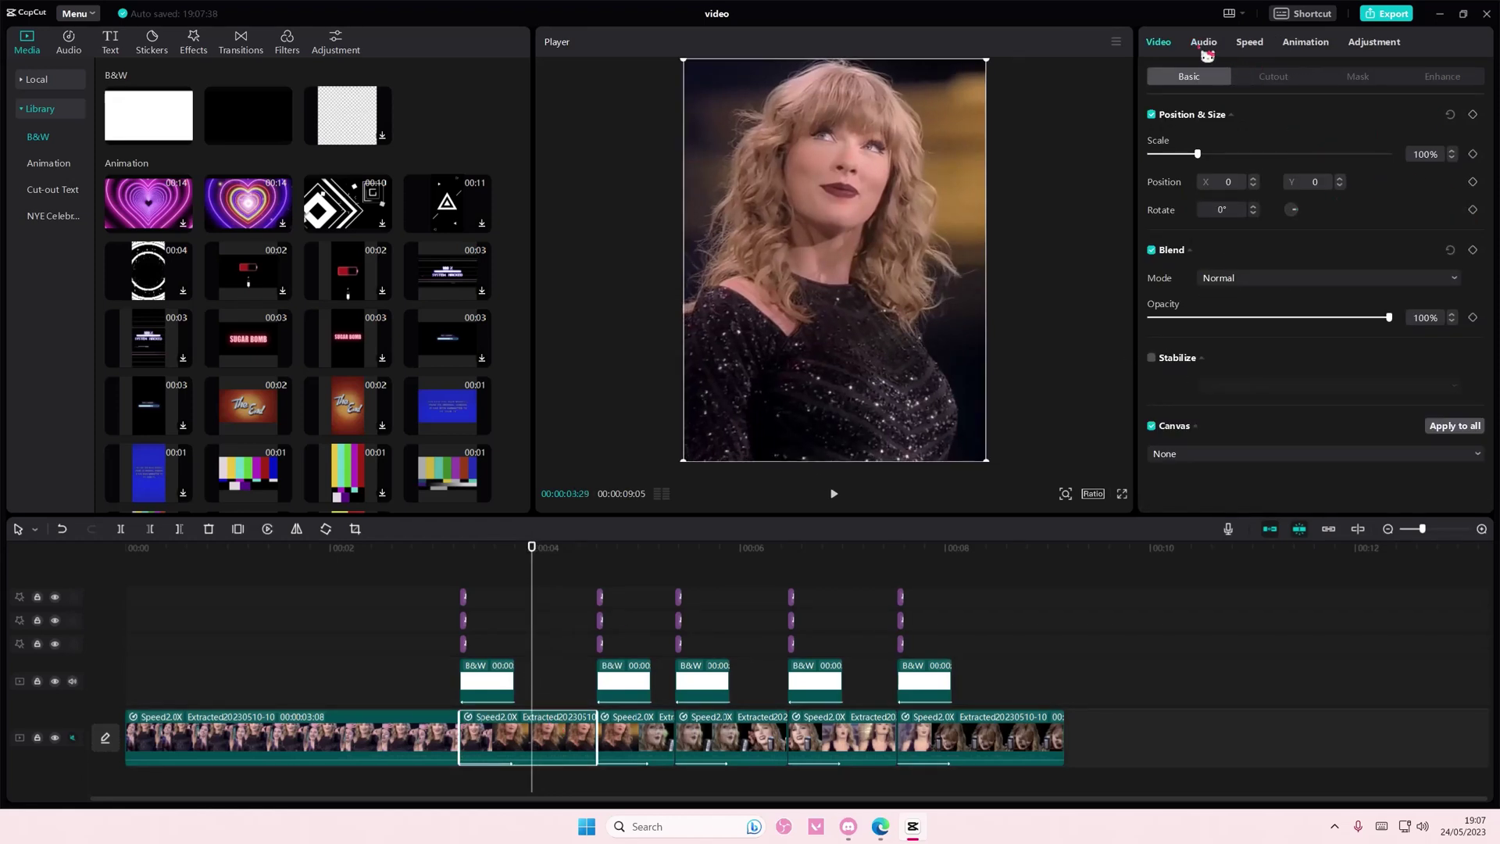
- Give the second, third and fourth clips a Fade Out animation
click(1305, 42)
click(1314, 75)
click(1285, 129)
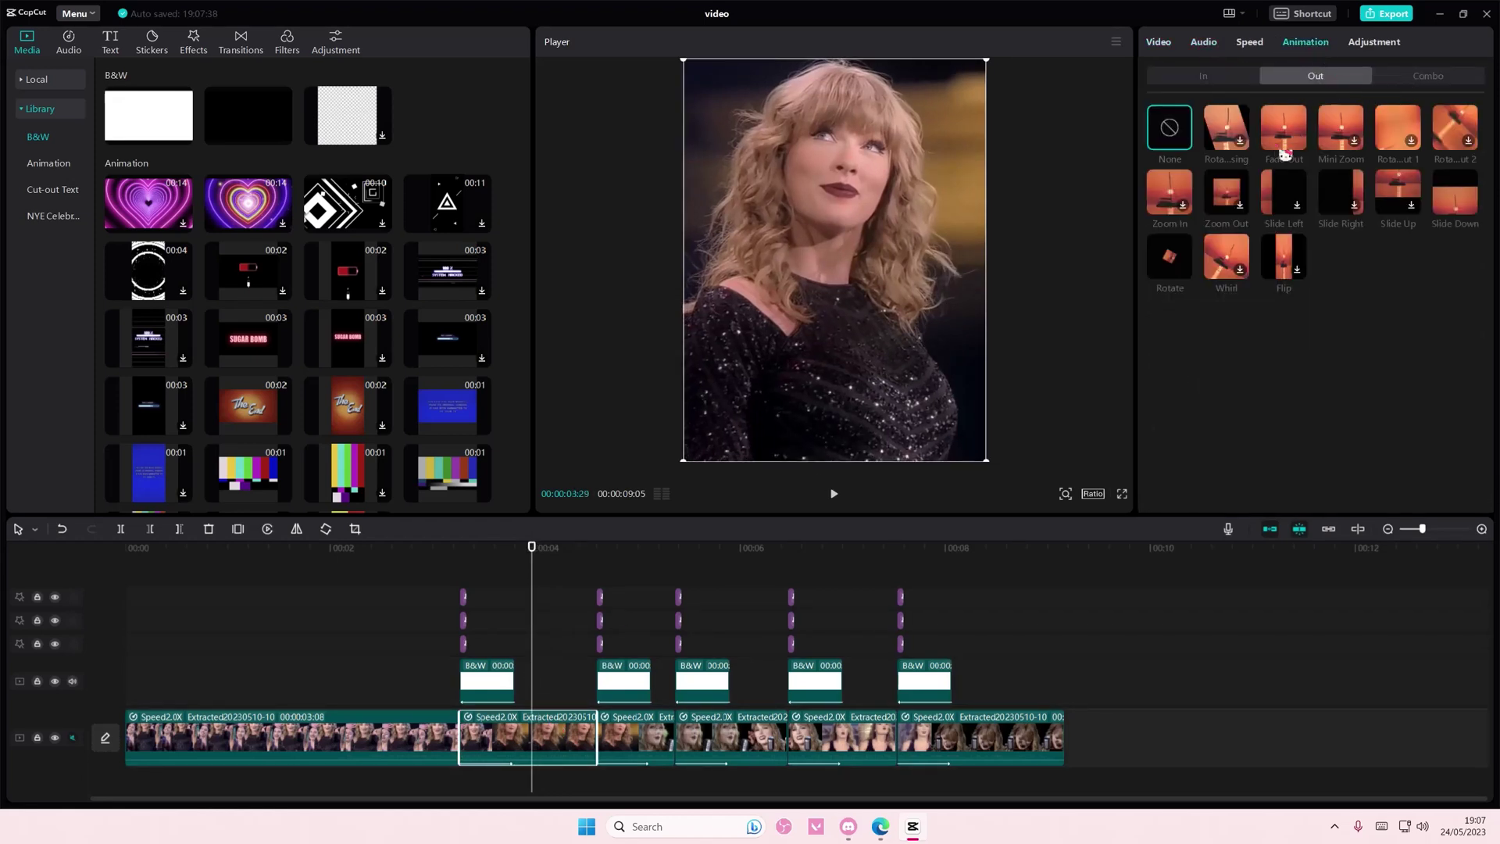
click(656, 748)
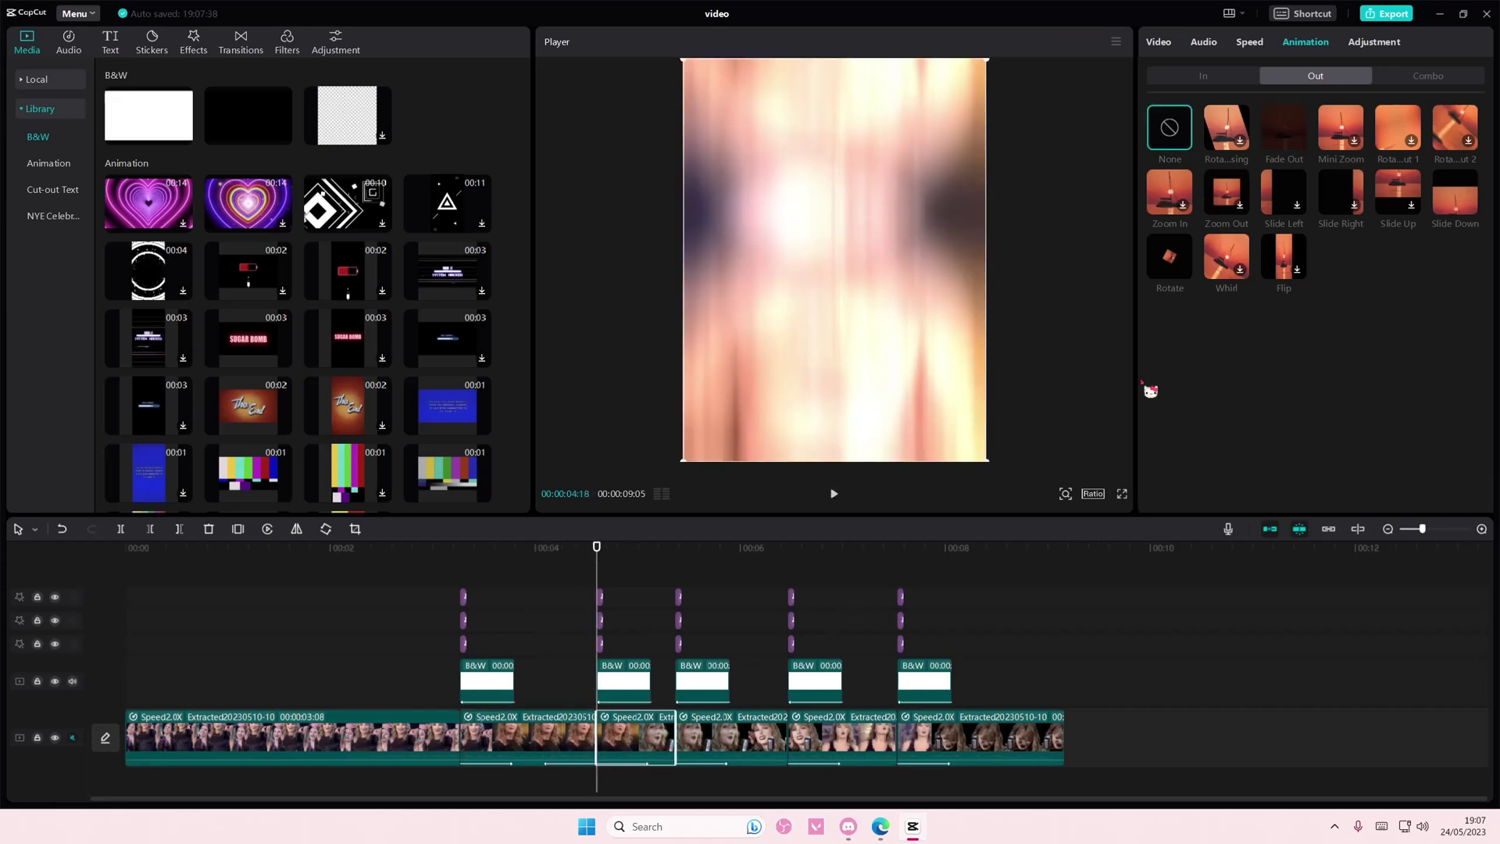
click(1278, 143)
click(756, 738)
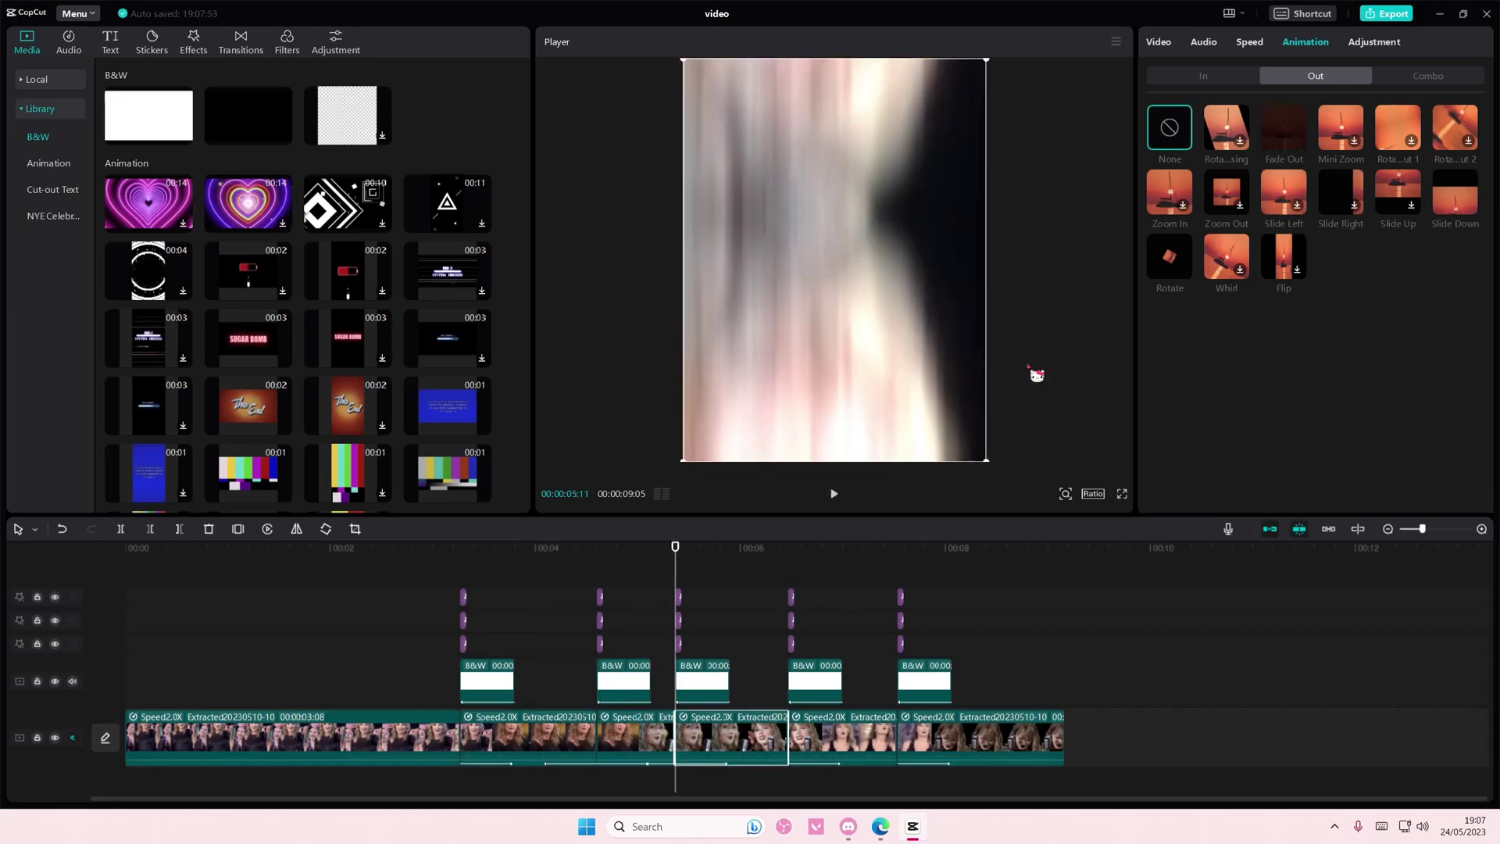
click(1283, 138)
- Add Fade Out to the fifth and last clips, then play back from the second clip
click(842, 738)
click(1282, 139)
click(984, 738)
click(1282, 139)
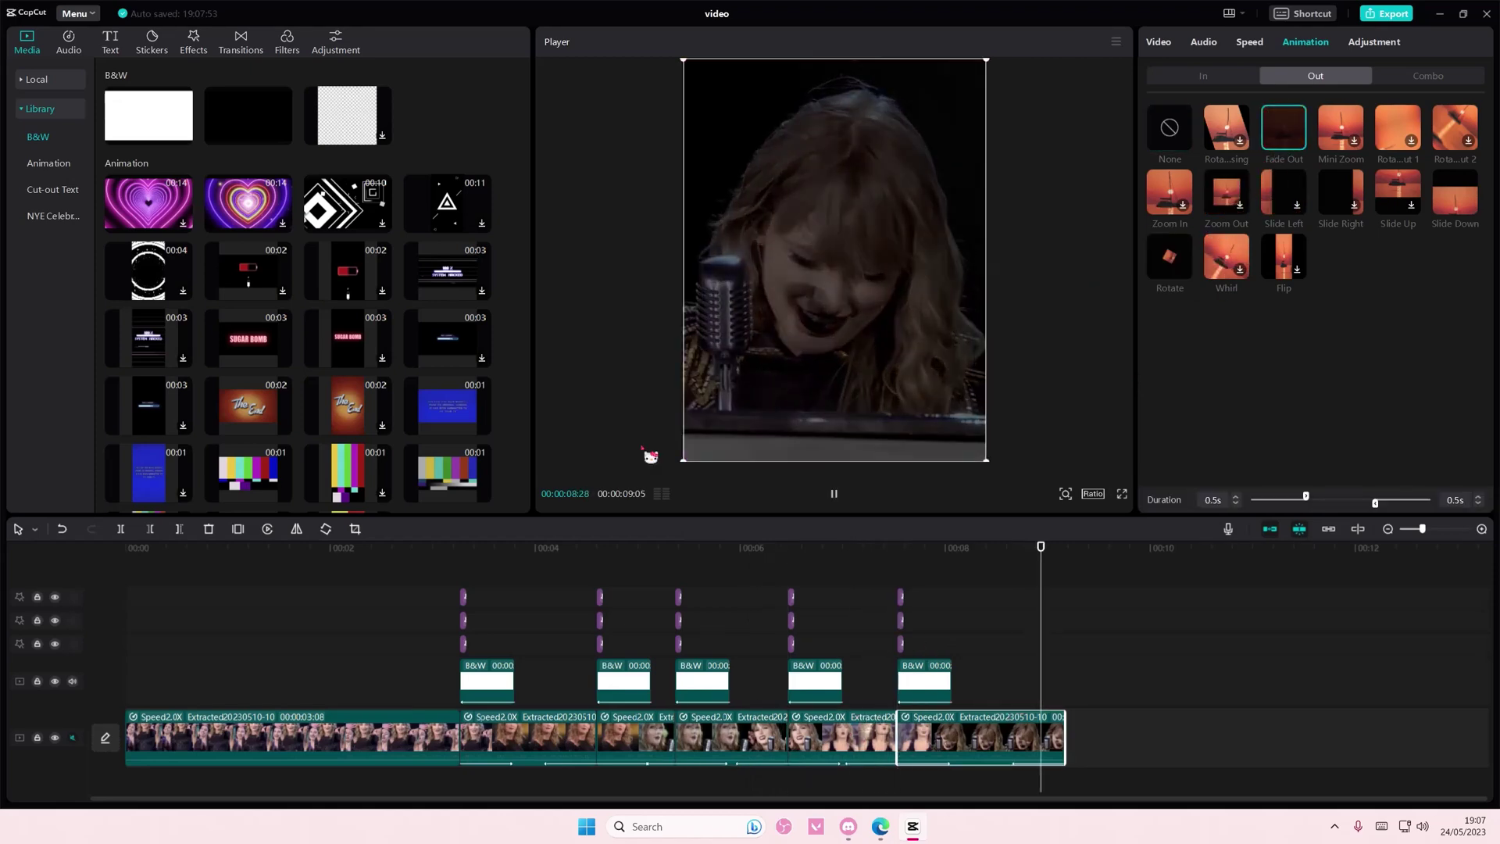
click(447, 548)
key(space)
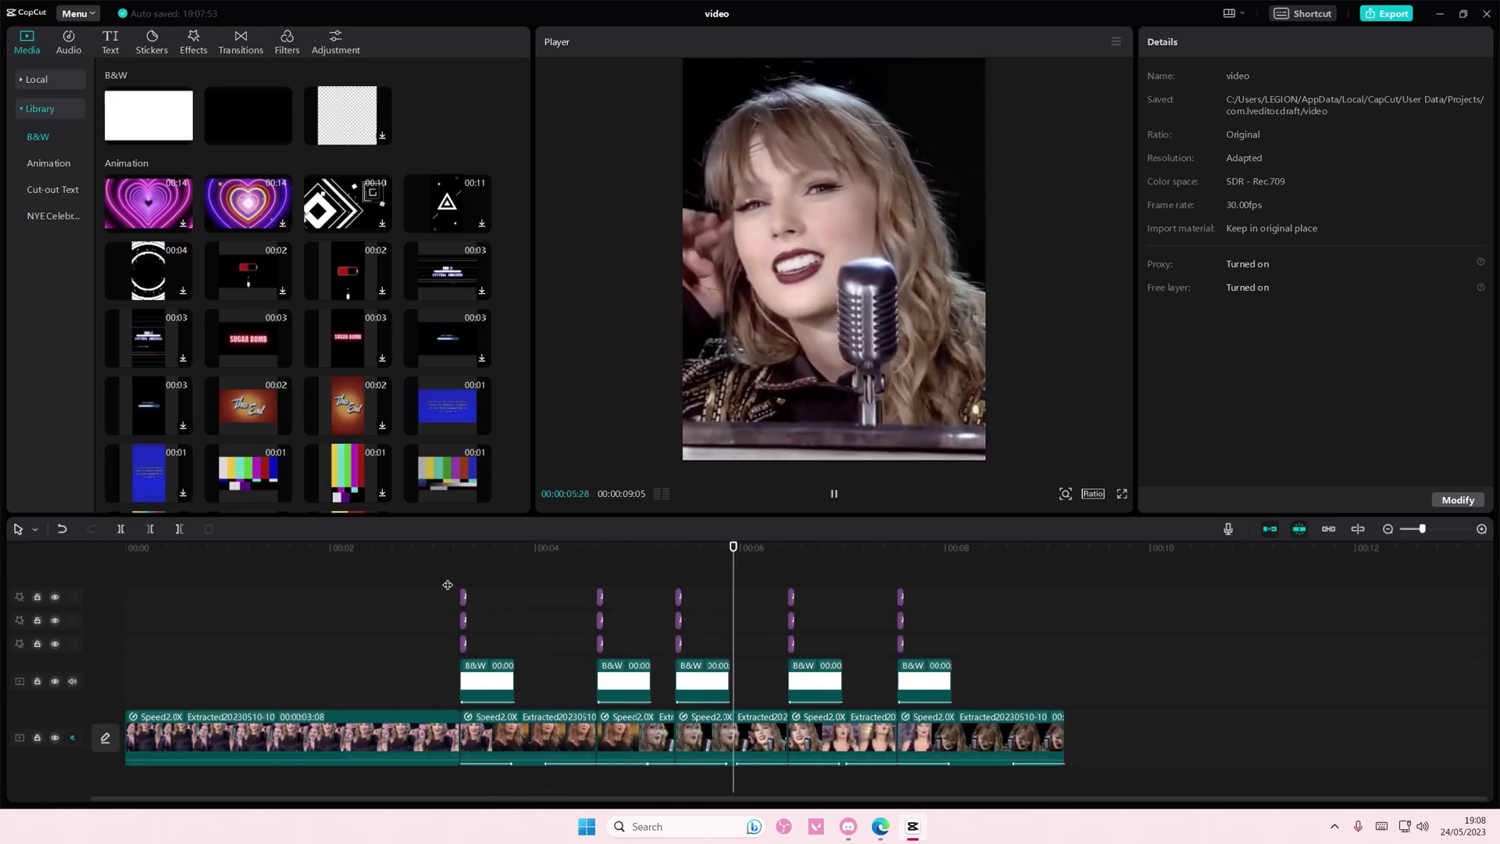
click(395, 547)
click(238, 546)
click(138, 551)
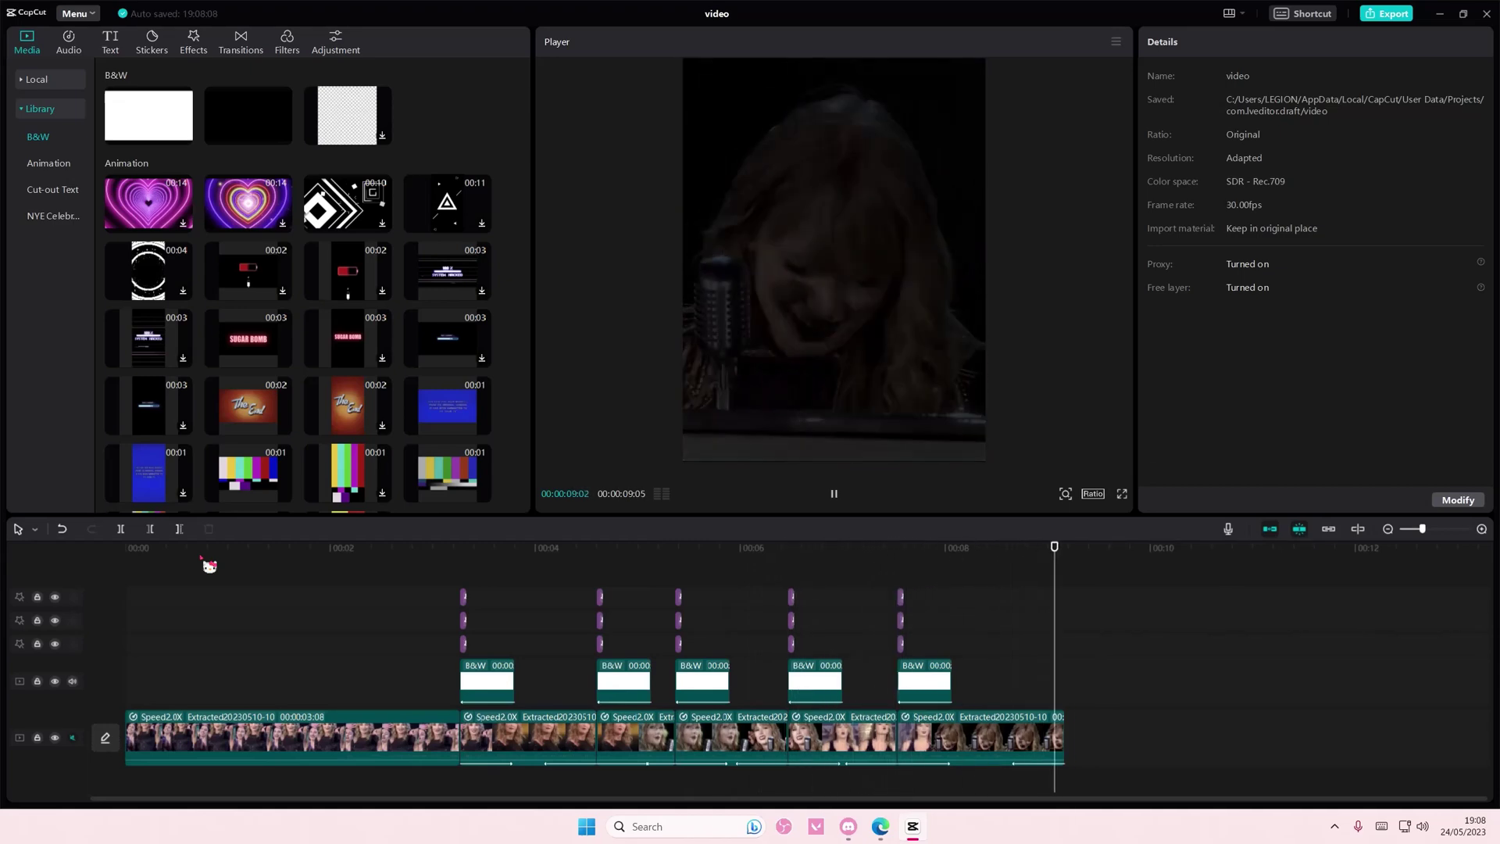
click(466, 567)
key(space)
click(460, 567)
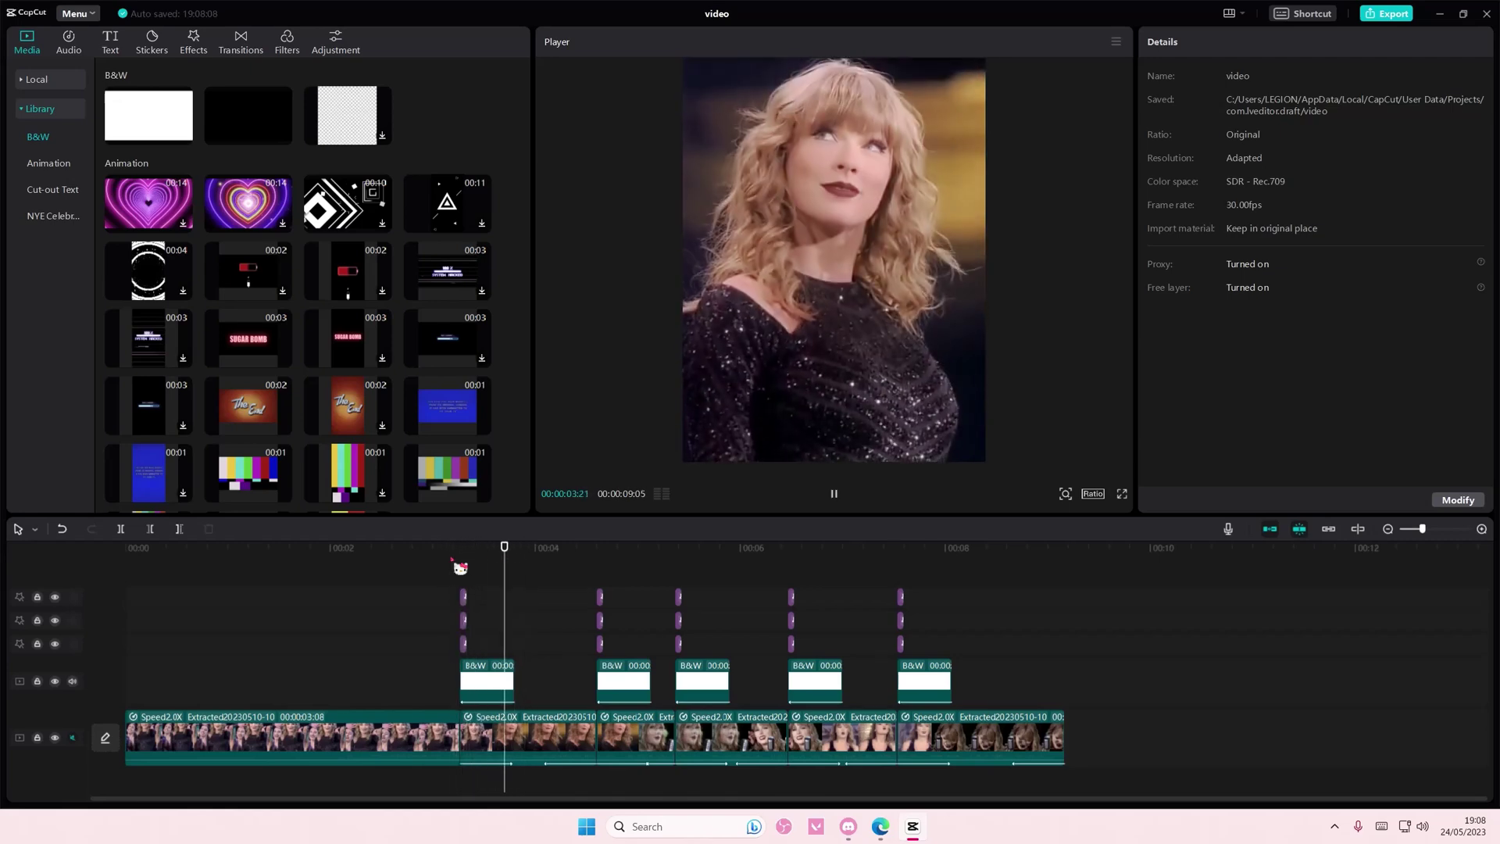